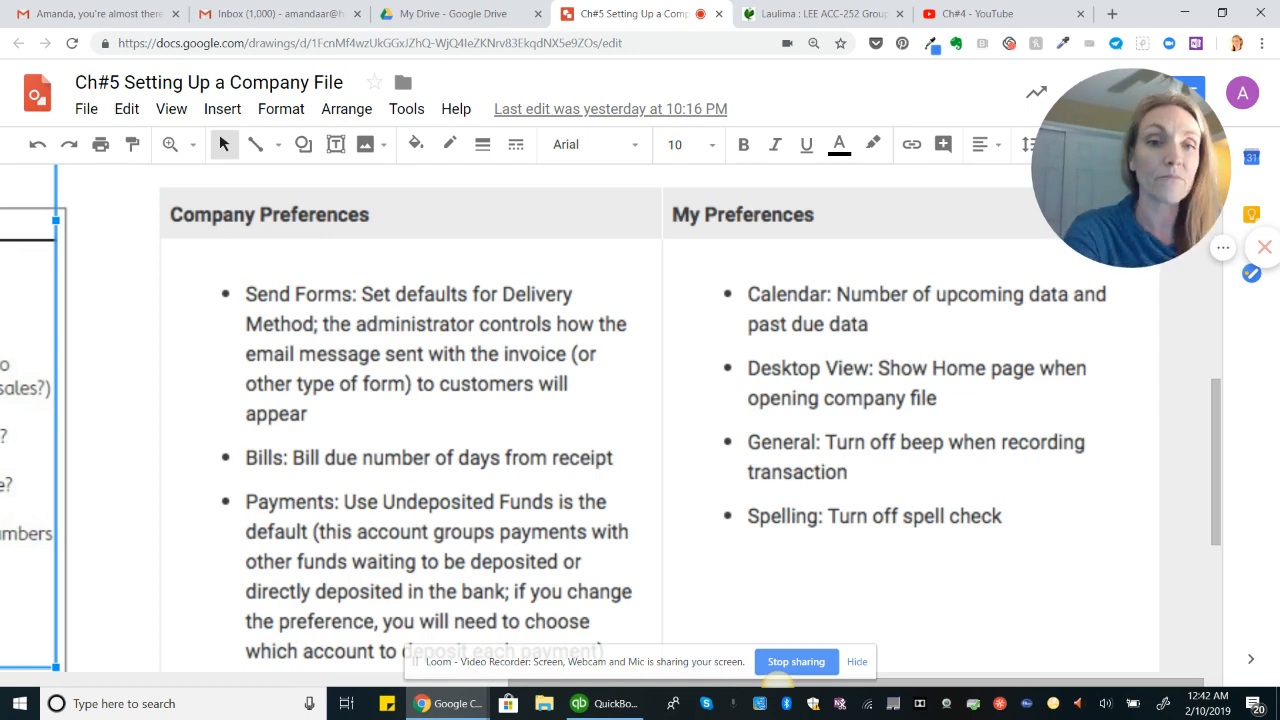
Step: Review the Company Preferences and My Preferences notes in the chapter setup diagram
scroll(640, 420, down, 2)
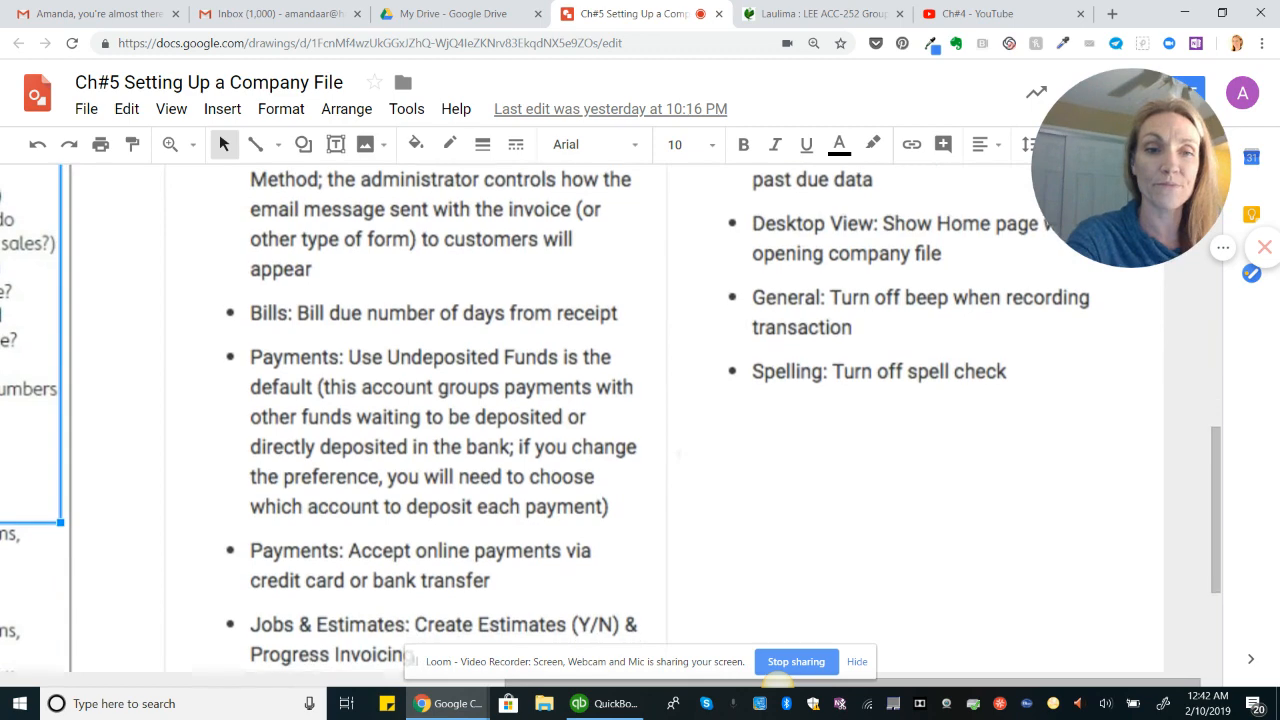
scroll(640, 306, down, 1)
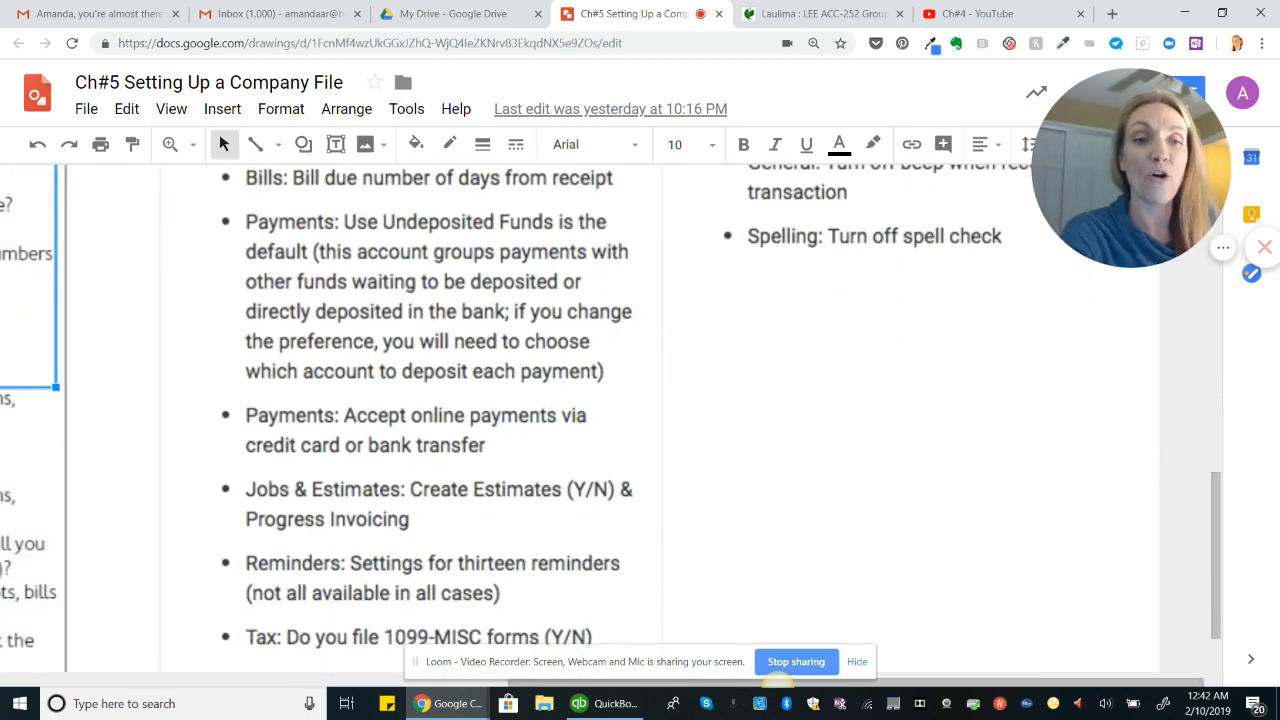
scroll(640, 400, down, 1)
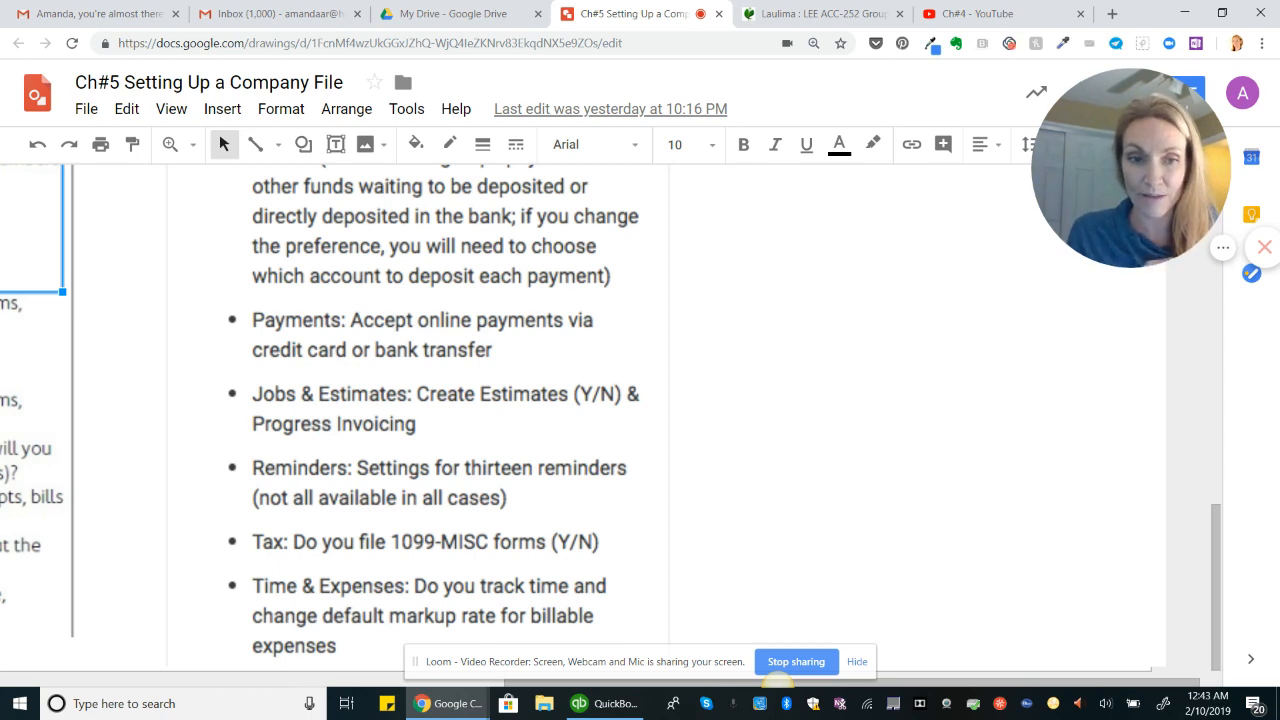
scroll(640, 400, left, 1)
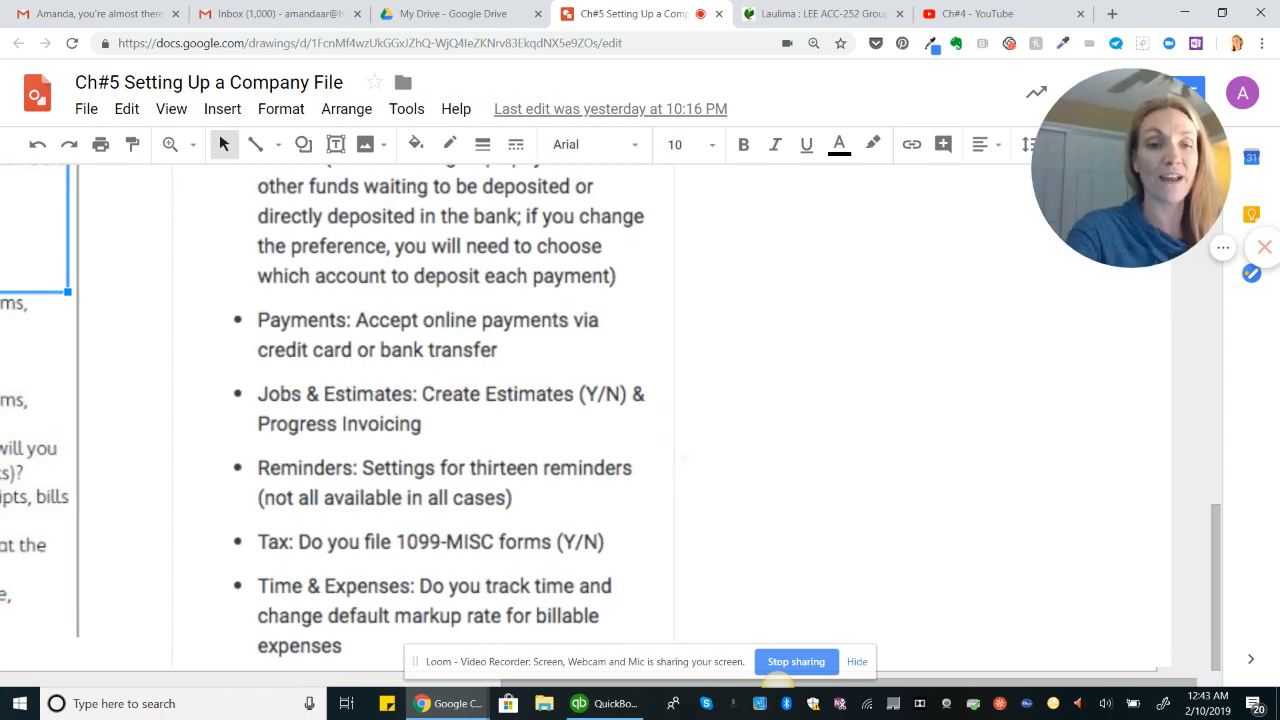
scroll(640, 400, up, 3)
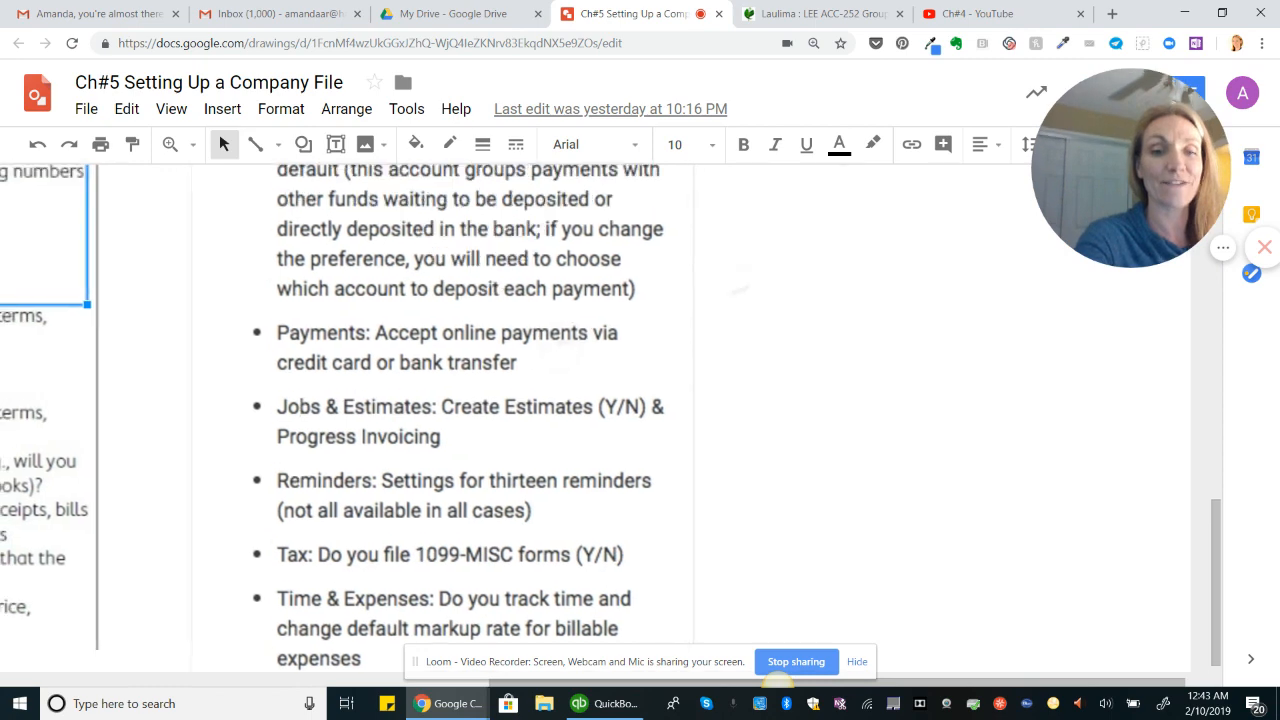
scroll(640, 400, left, 2)
scroll(640, 400, up, 4)
scroll(640, 400, right, 3)
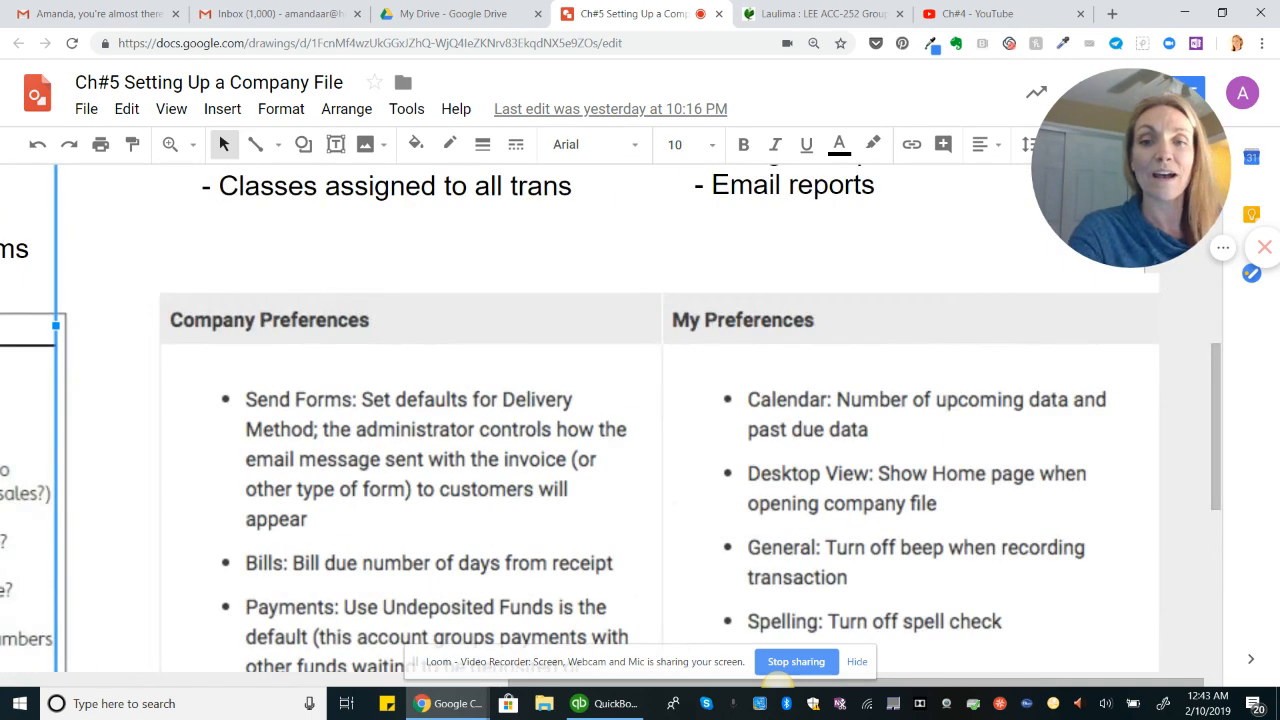
scroll(640, 400, down, 1)
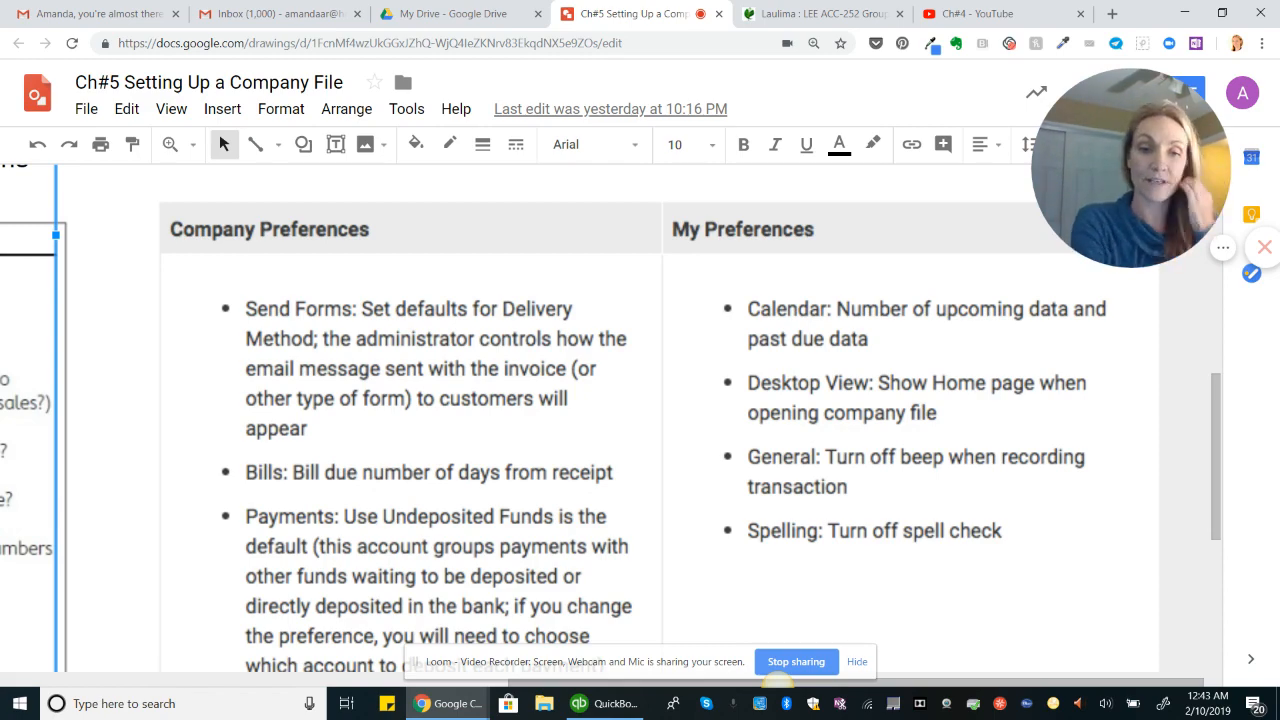
scroll(640, 420, up, 6)
scroll(640, 420, left, 5)
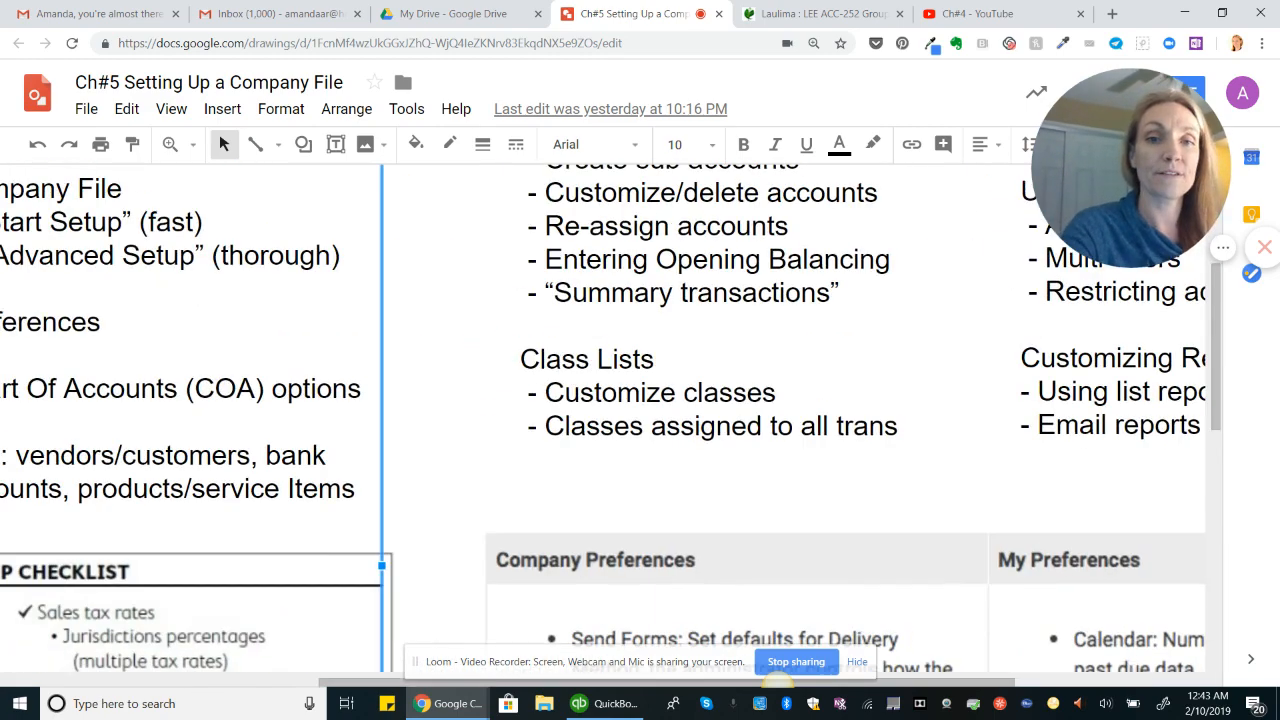
scroll(640, 420, left, 3)
scroll(640, 420, down, 1)
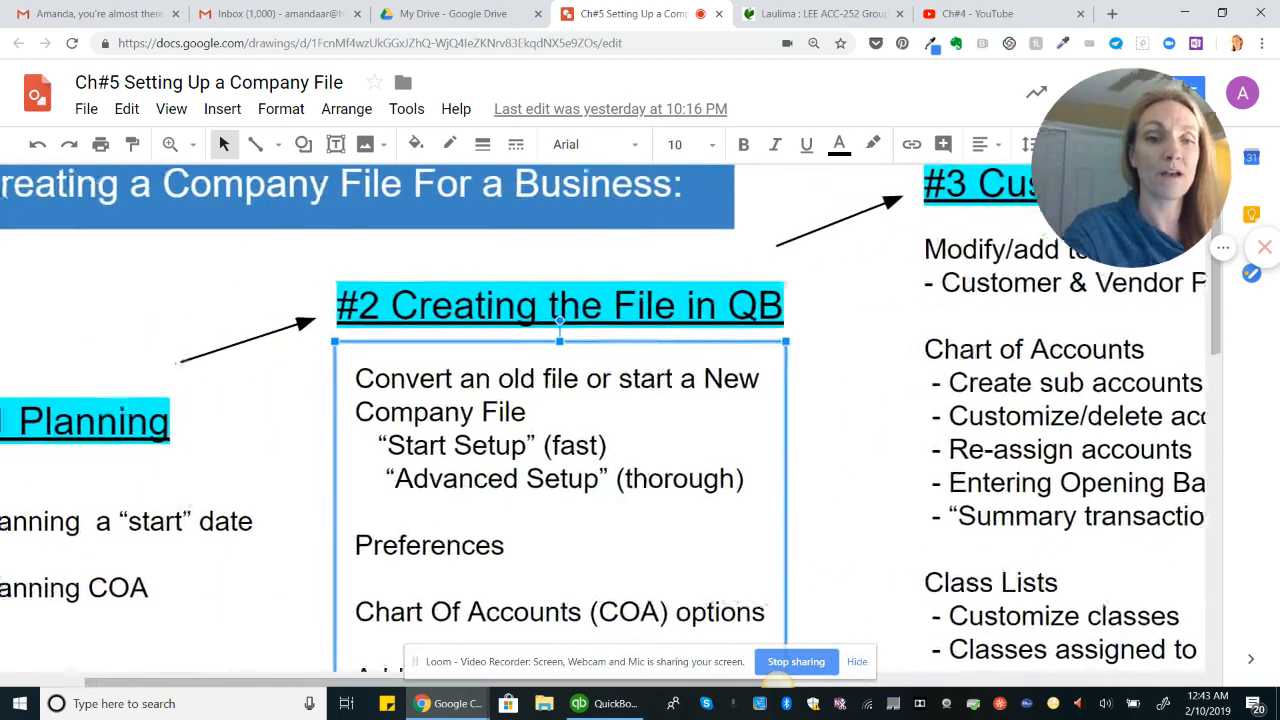
Step: Switch to QuickBooks and start creating a new company through the detailed setup interview
key(alt+Tab)
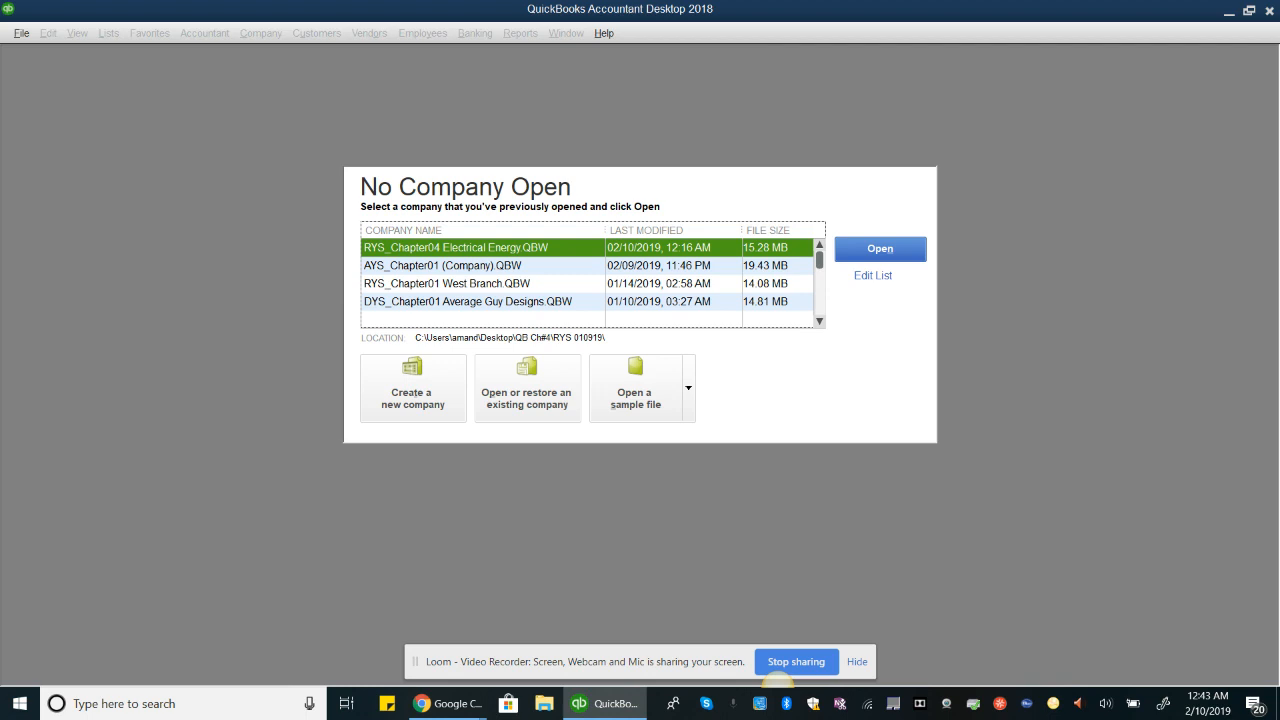
key(alt+f)
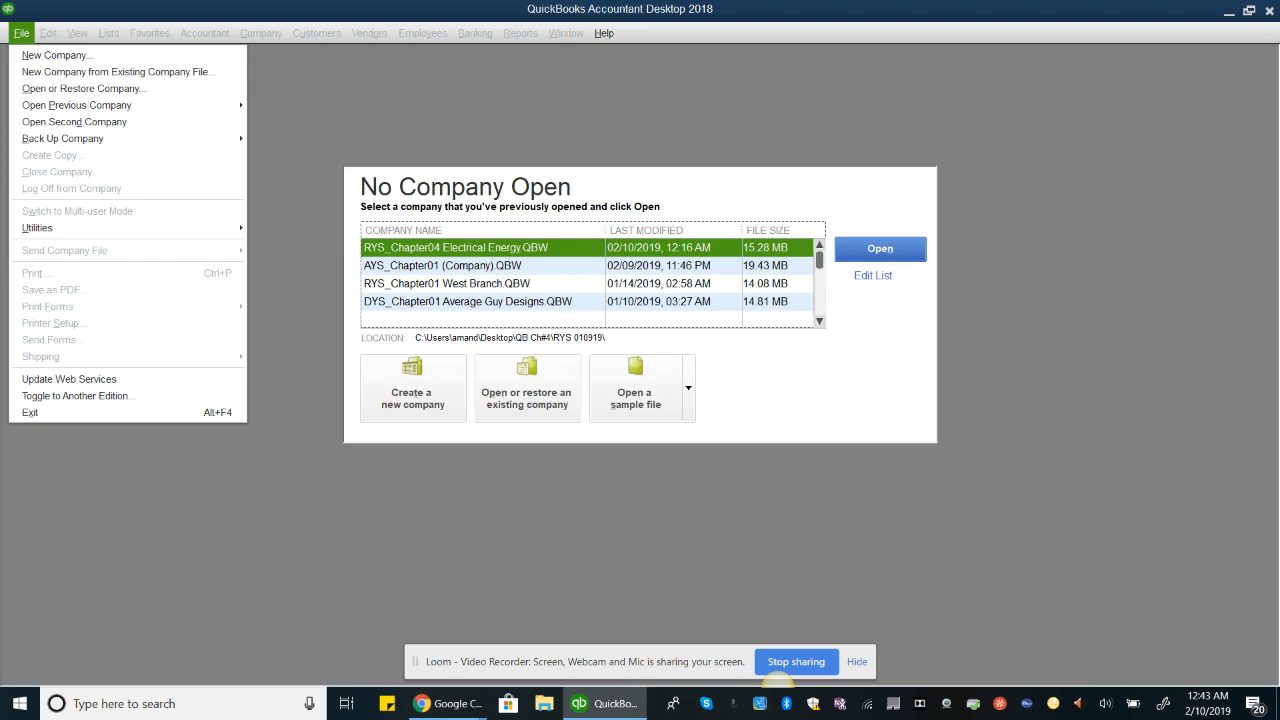
key(n)
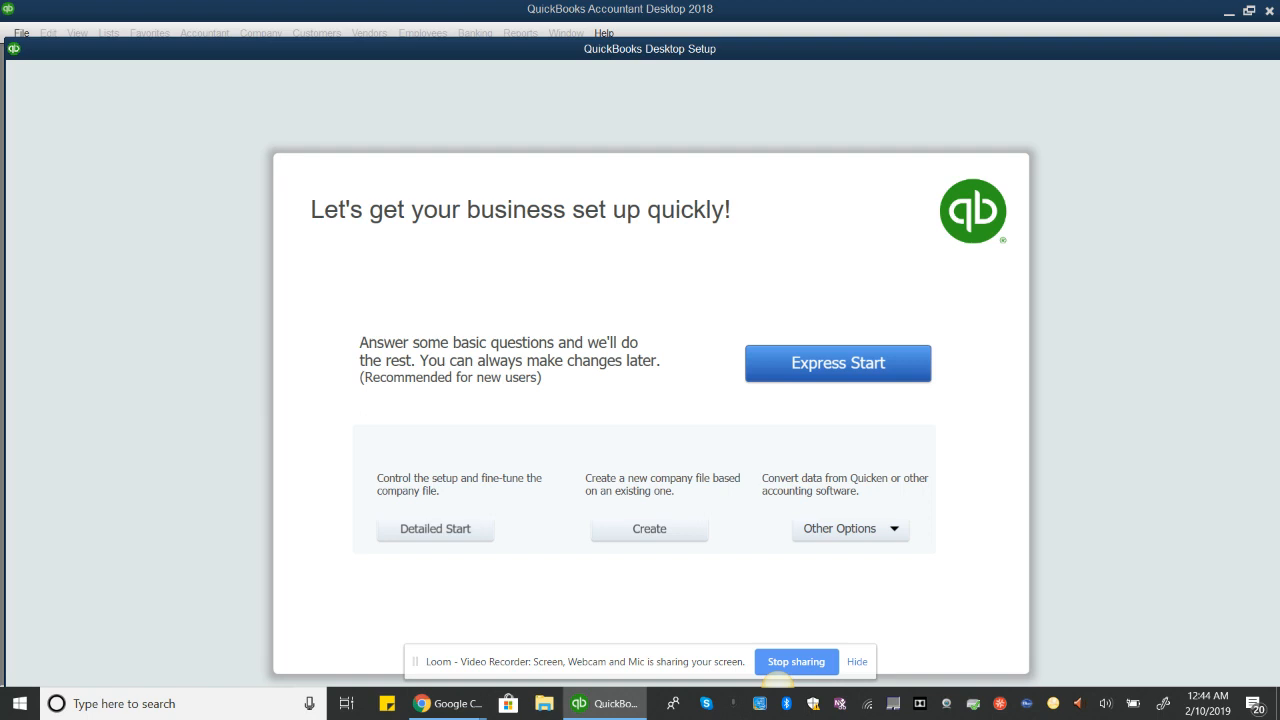
click(852, 529)
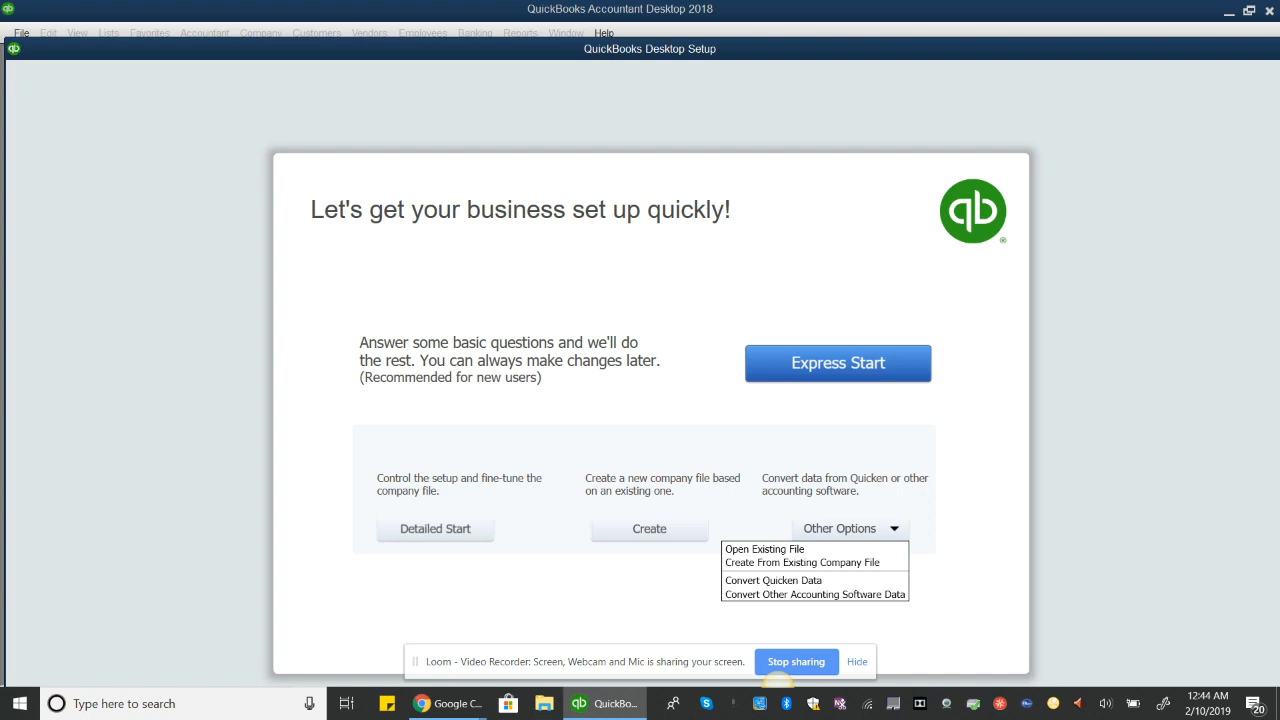
click(990, 516)
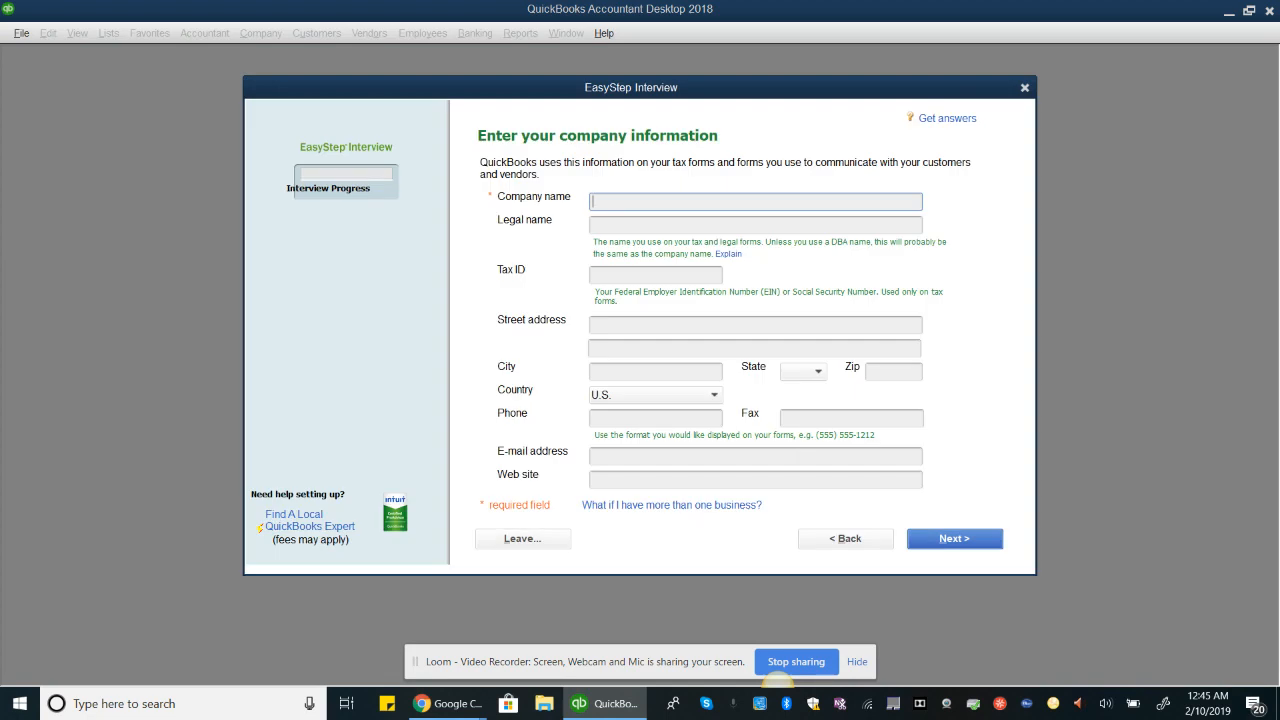
Step: Enter Test new company as the company name and continue
text(Test new company)
key(Return)
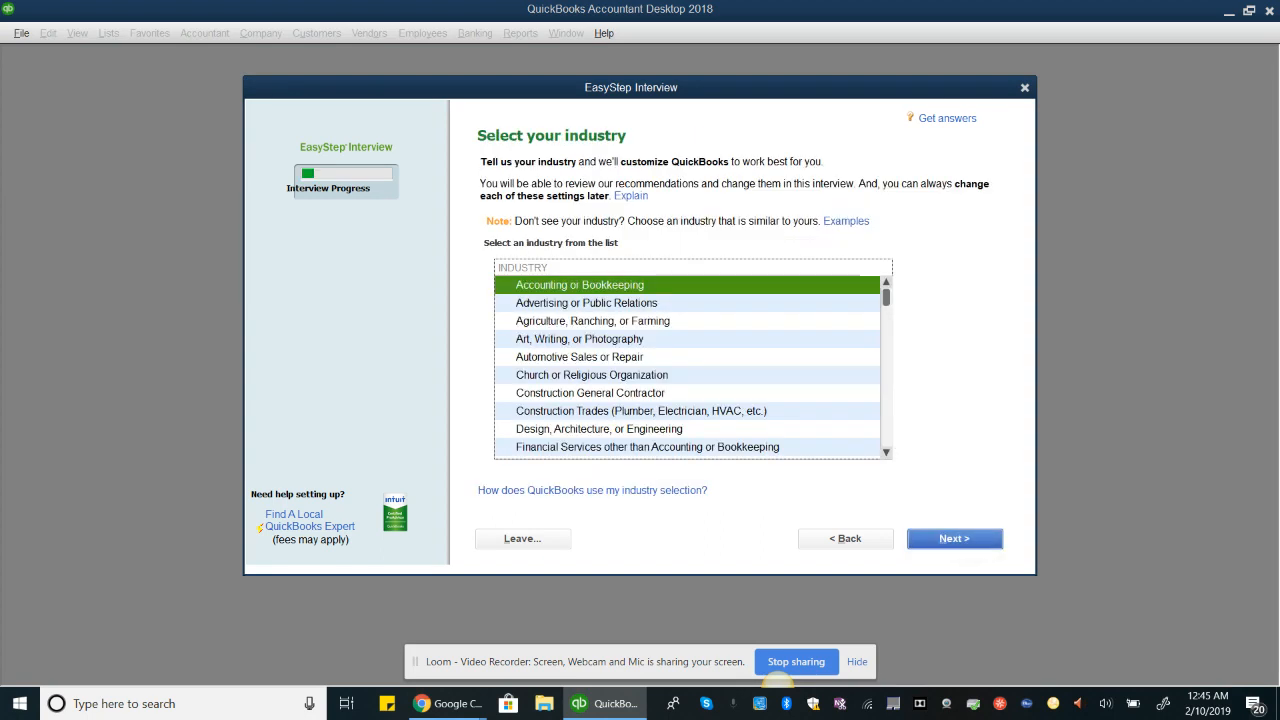
Step: Keep Accounting or Bookkeeping as the industry and continue
scroll(690, 365, down, 8)
scroll(690, 365, up, 7)
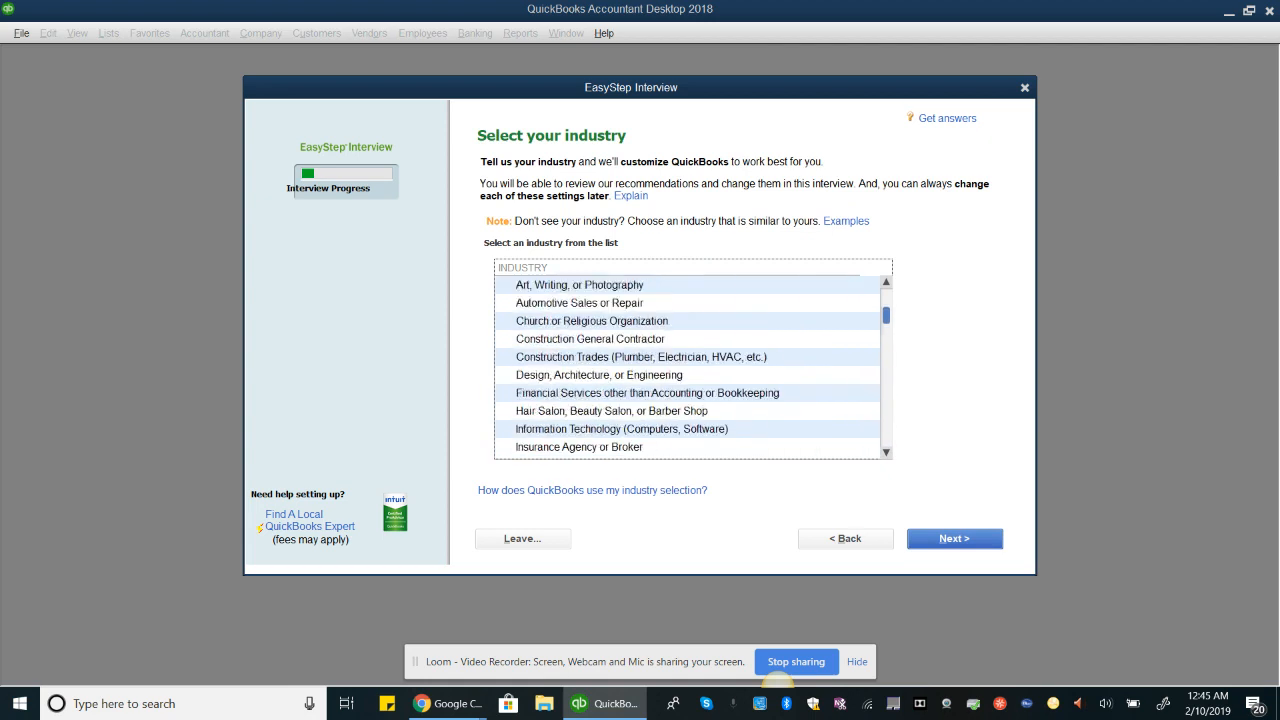
drag(886, 325, 886, 297)
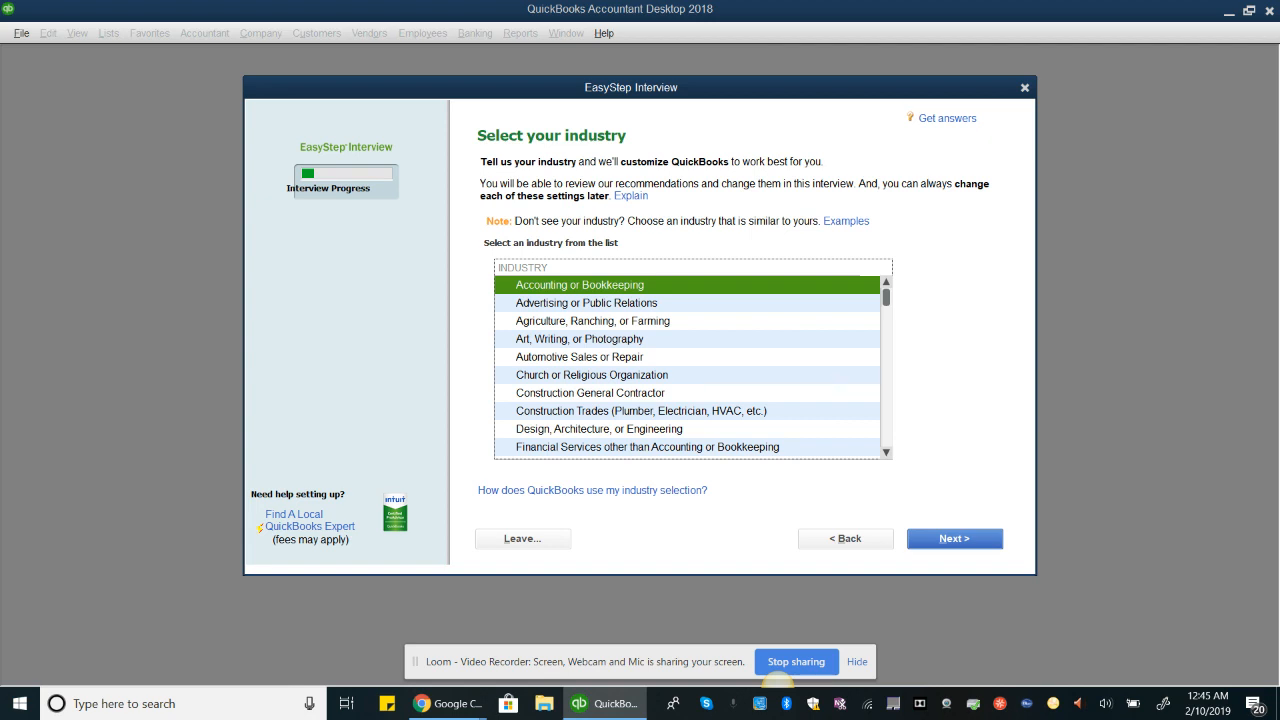
click(963, 542)
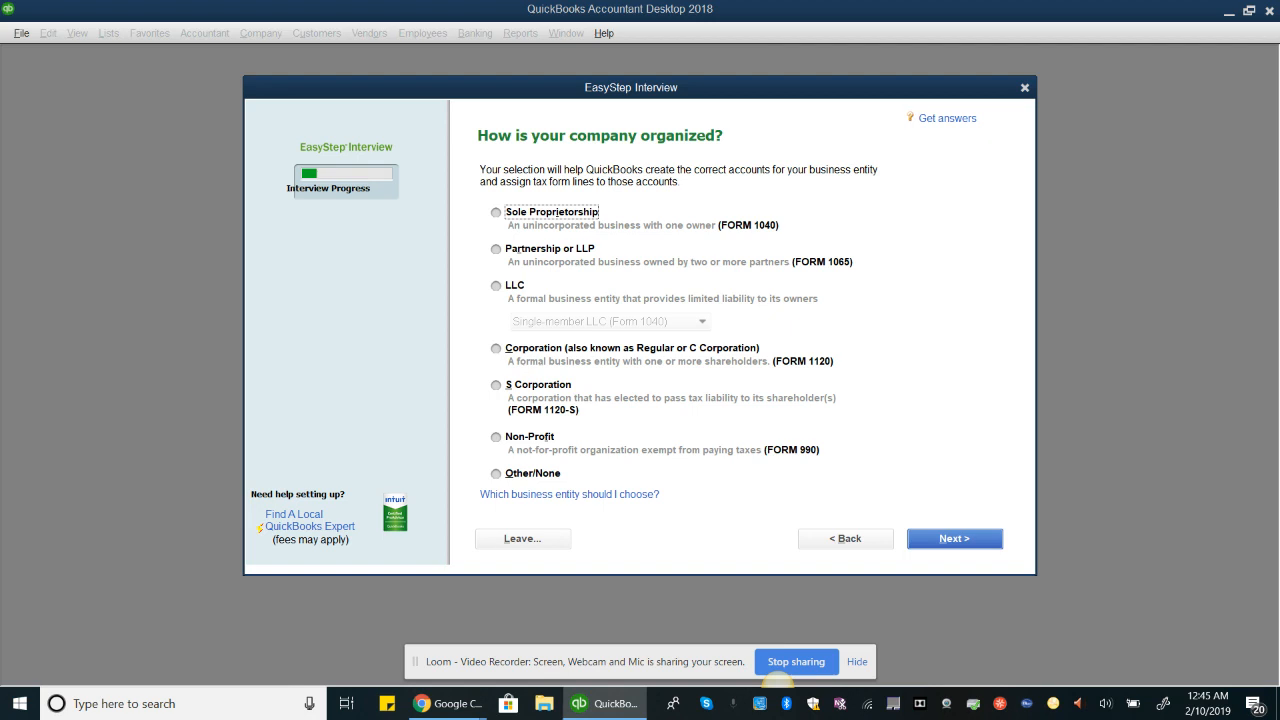
Step: Choose Sole Proprietorship as the company organization and accept January as the fiscal year start
click(496, 212)
click(960, 538)
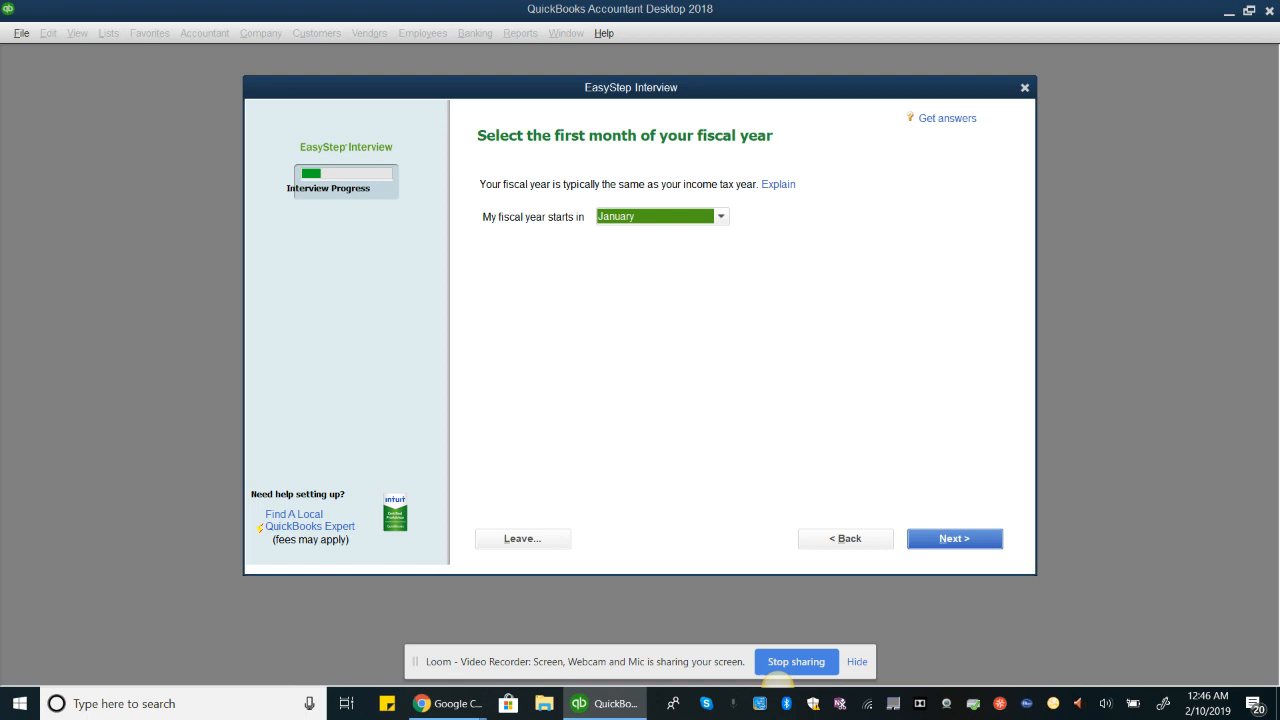
key(Return)
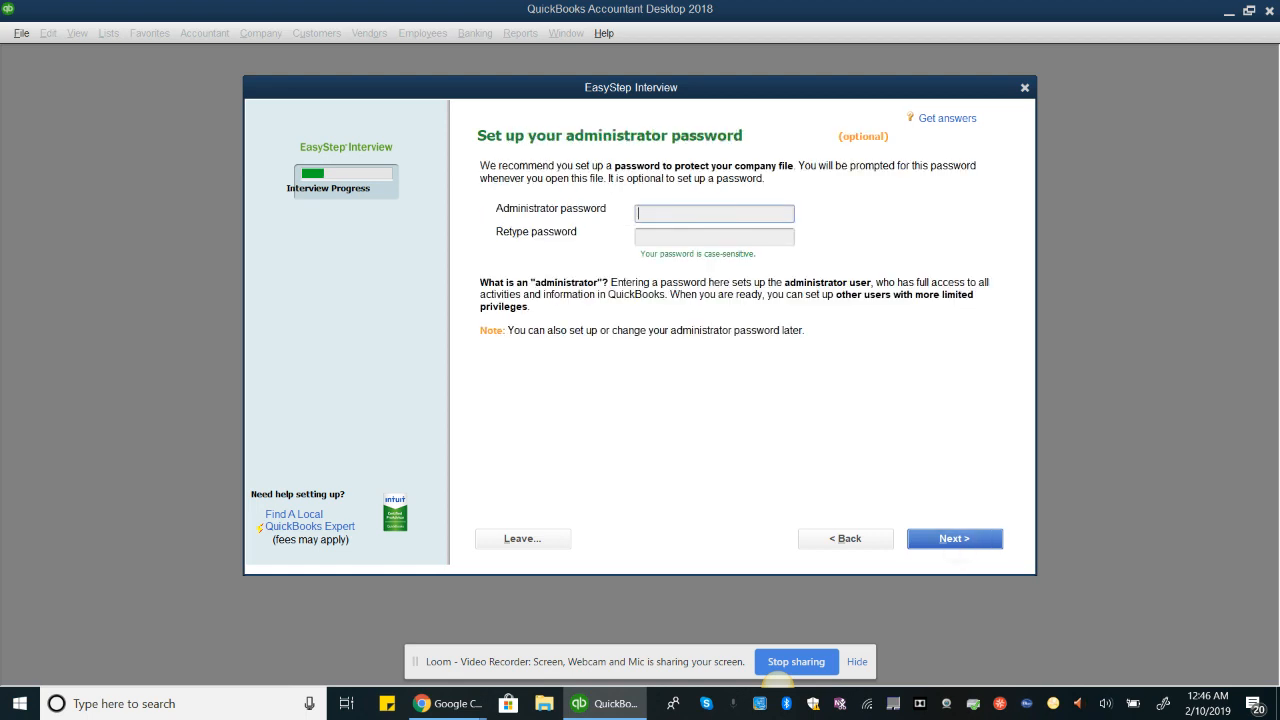
Step: Set the administrator password, retype it to confirm, and continue
text(admin1234)
key(Tab)
text(admin1)
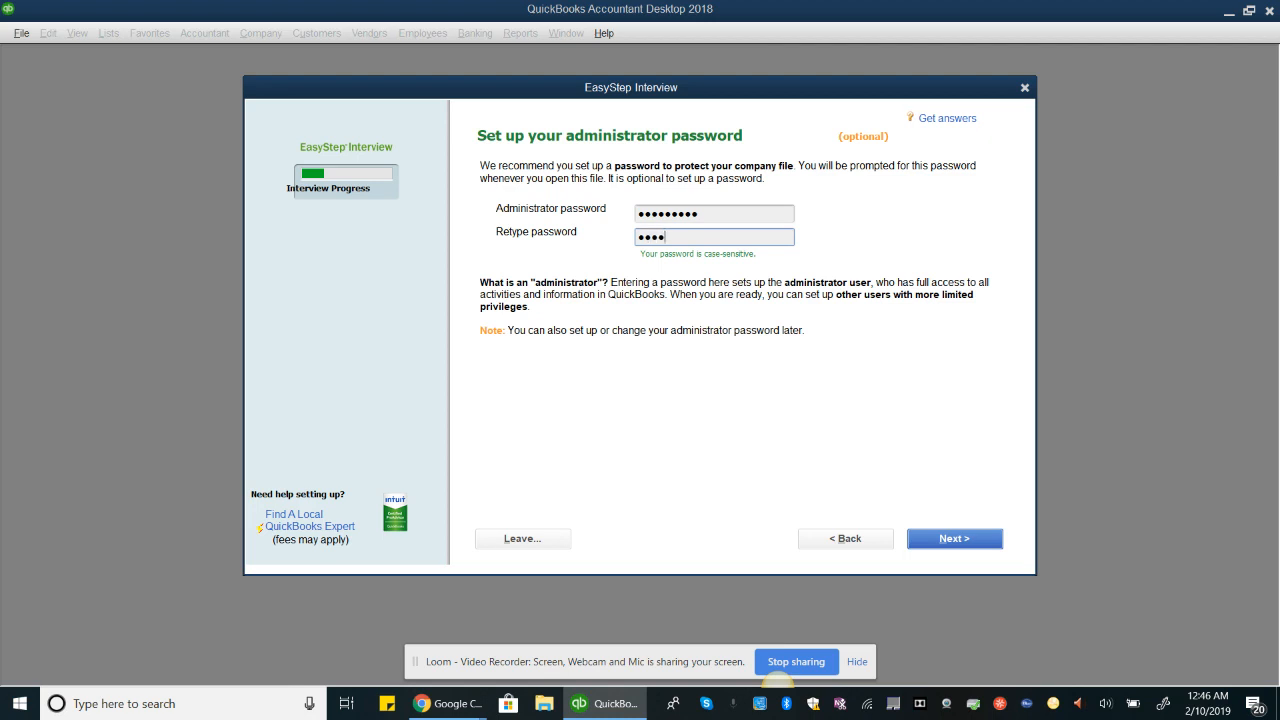
text(234)
key(Return)
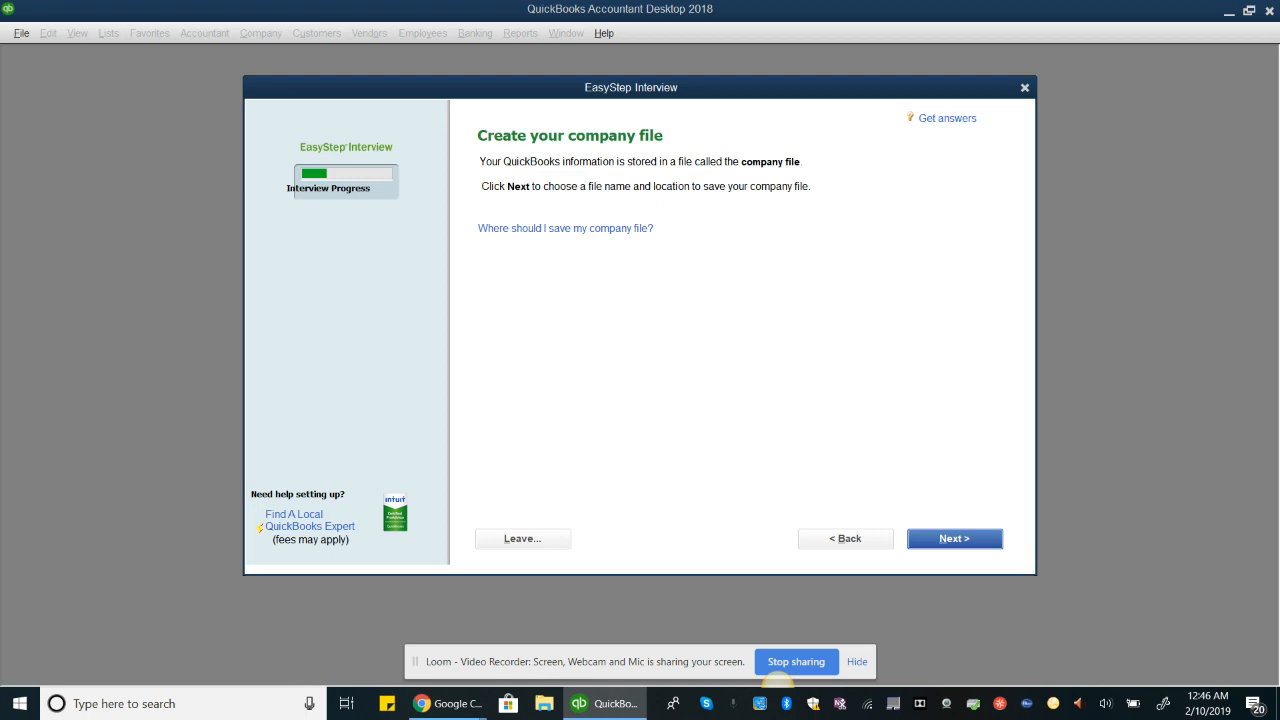
Step: Save the new company file as Test new company
click(960, 538)
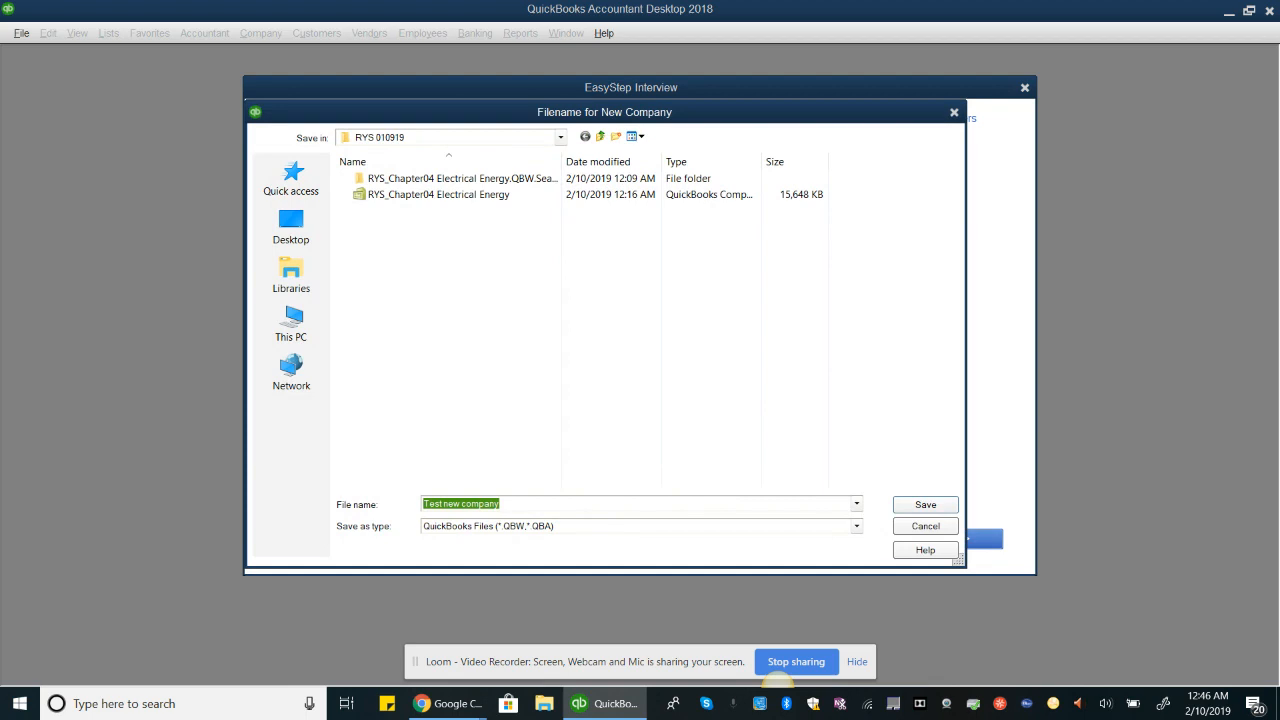
click(515, 504)
click(925, 505)
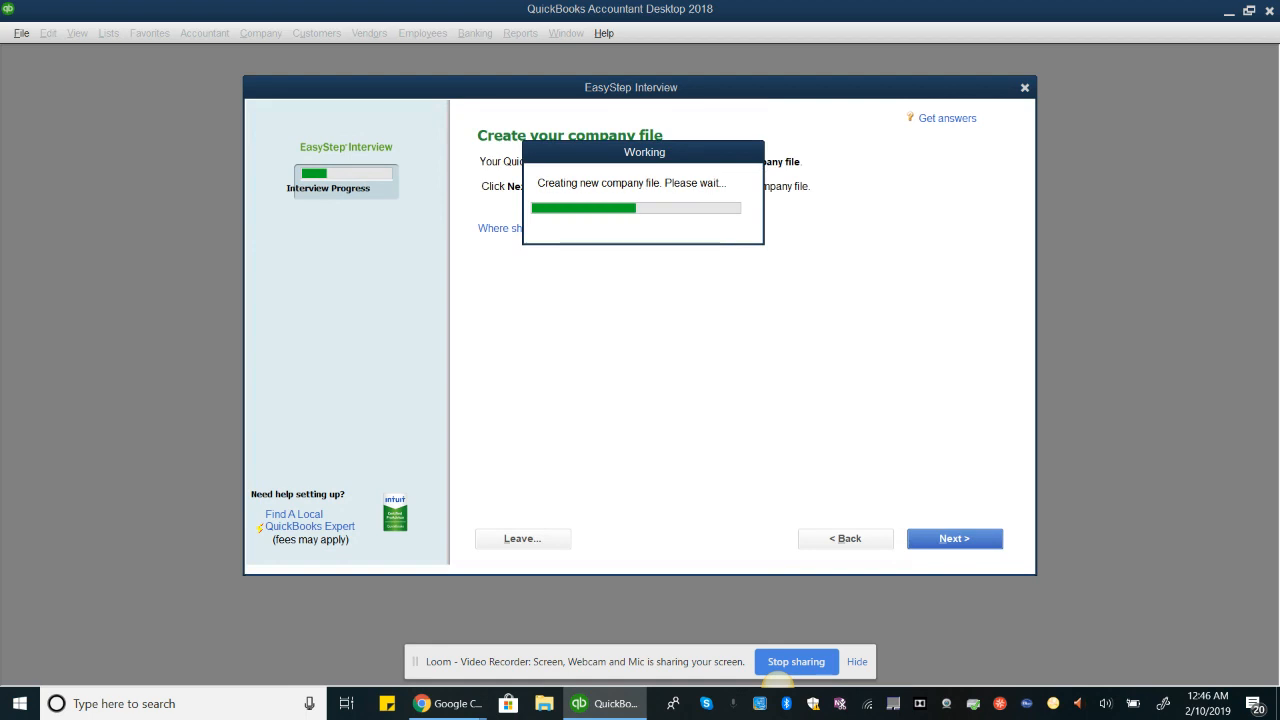
Step: Switch back to the setup diagram and review the Creating the File and Customizing sections
mouse_move(452, 703)
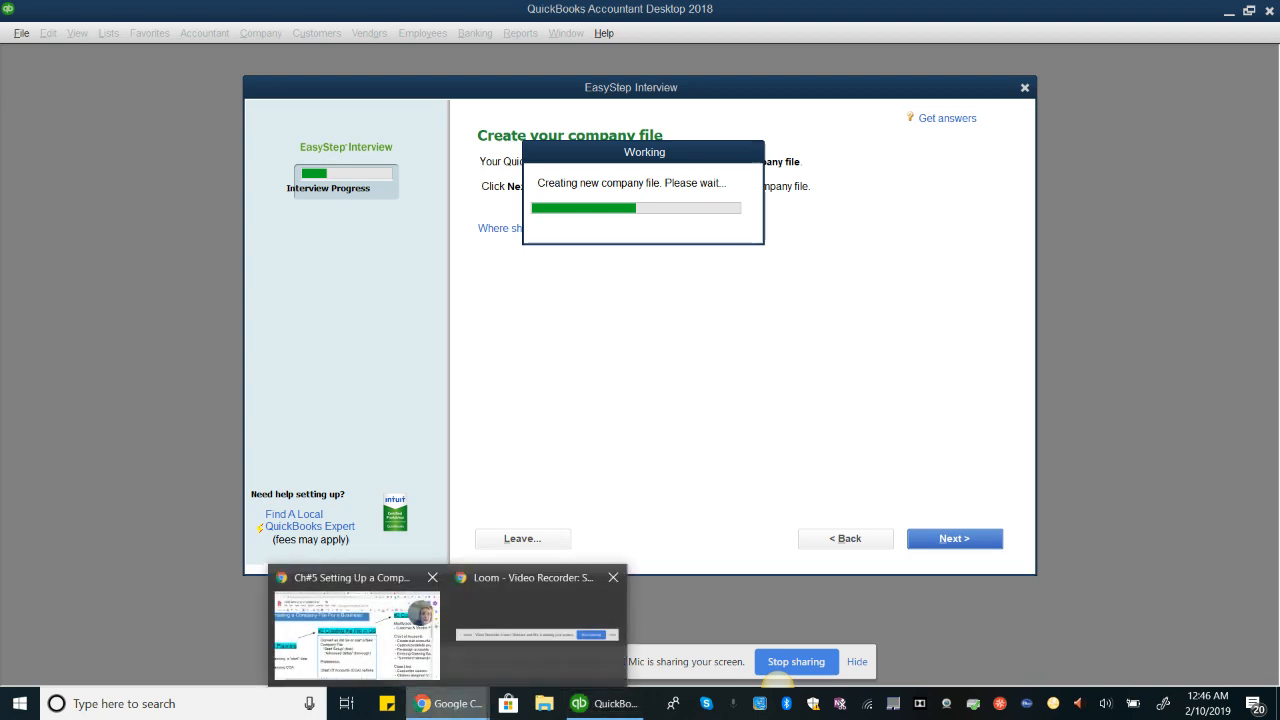
click(357, 635)
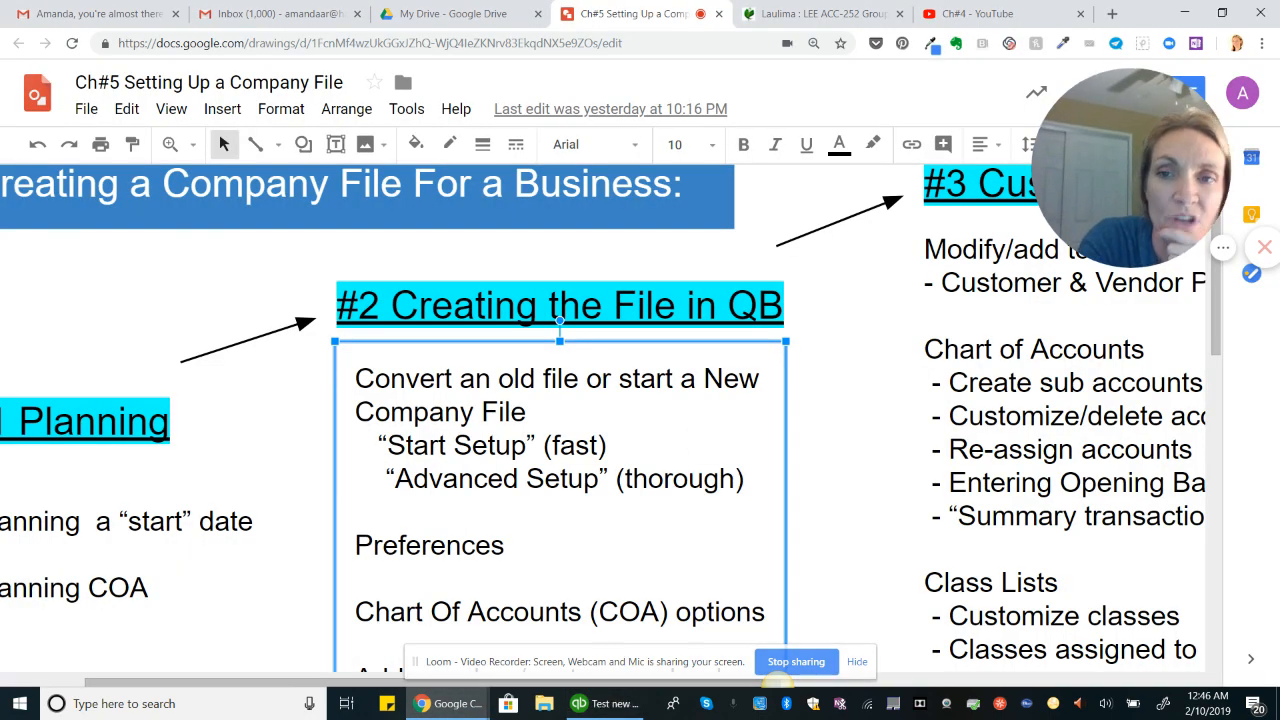
scroll(604, 420, left, 1)
scroll(604, 420, right, 2)
scroll(604, 420, up, 1)
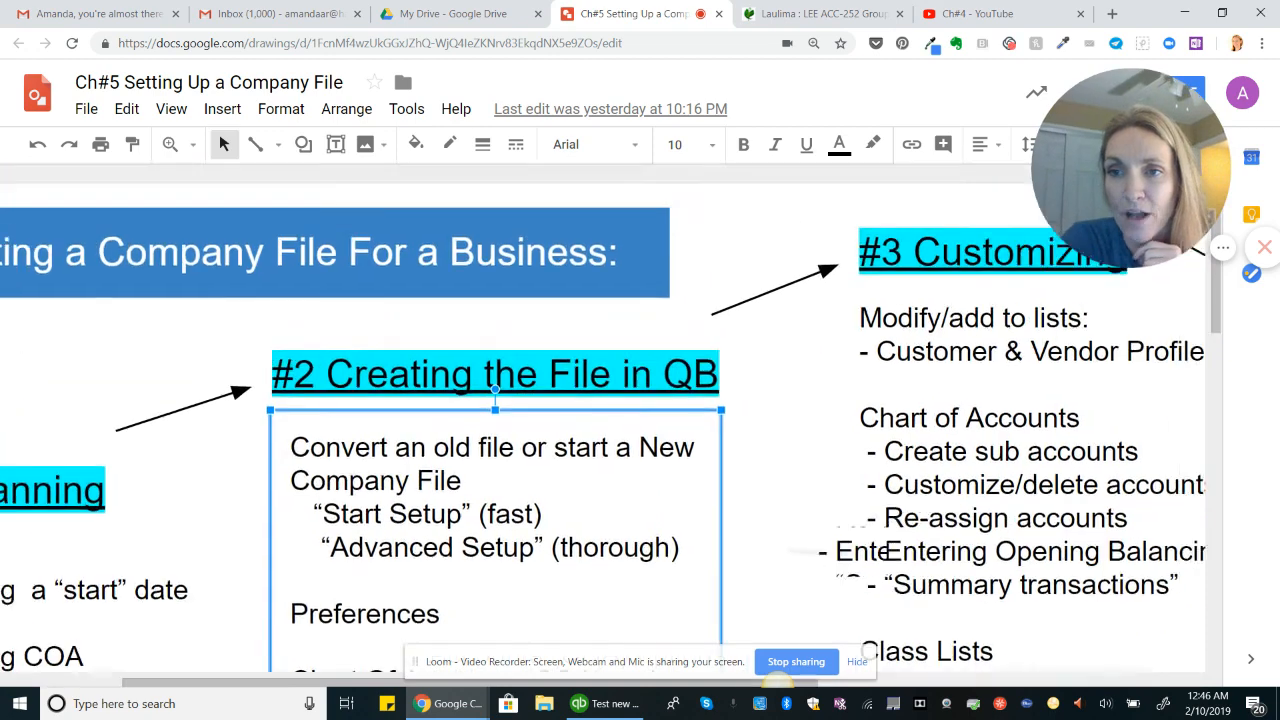
scroll(604, 420, right, 3)
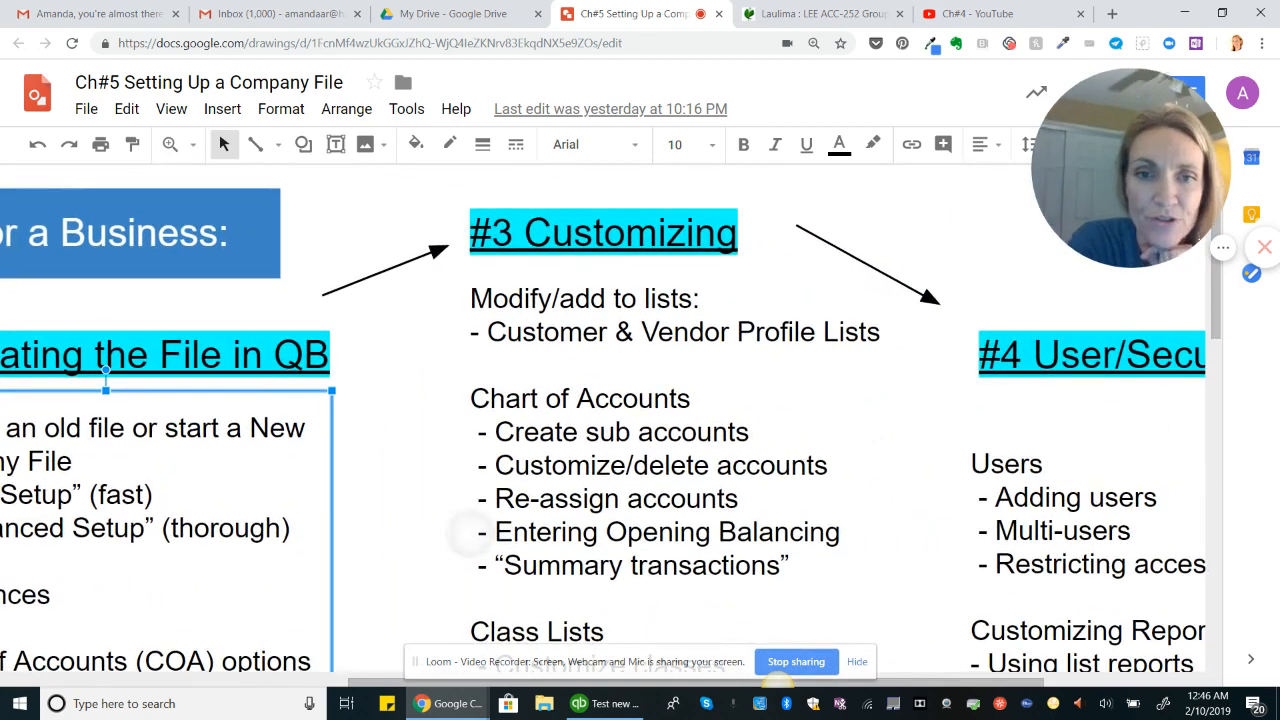
scroll(604, 420, down, 1)
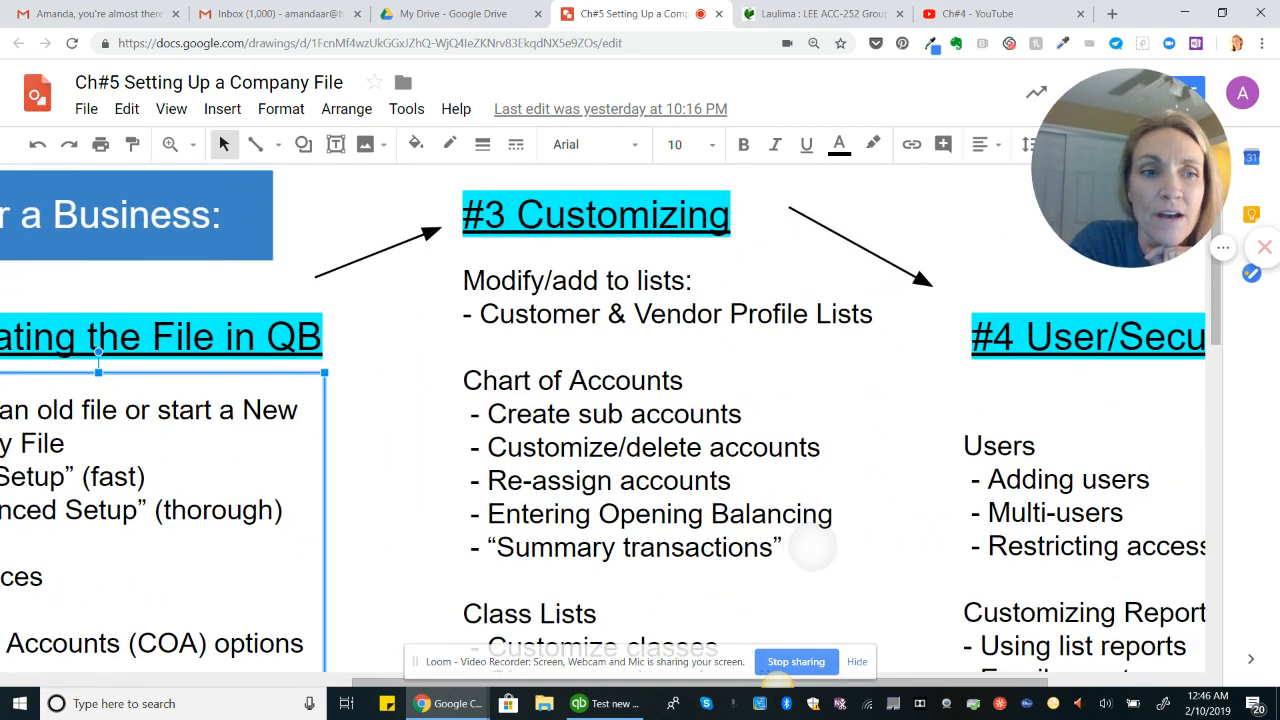
scroll(604, 420, left, 2)
scroll(870, 540, left, 3)
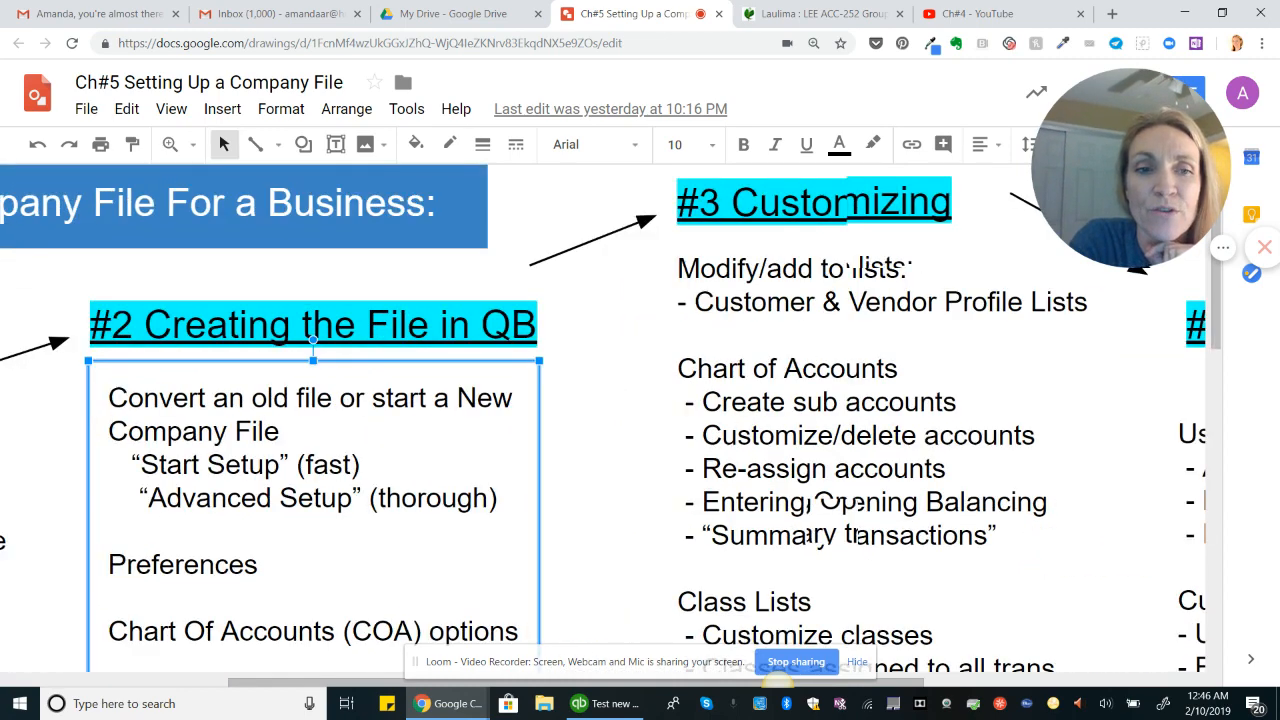
scroll(870, 540, down, 1)
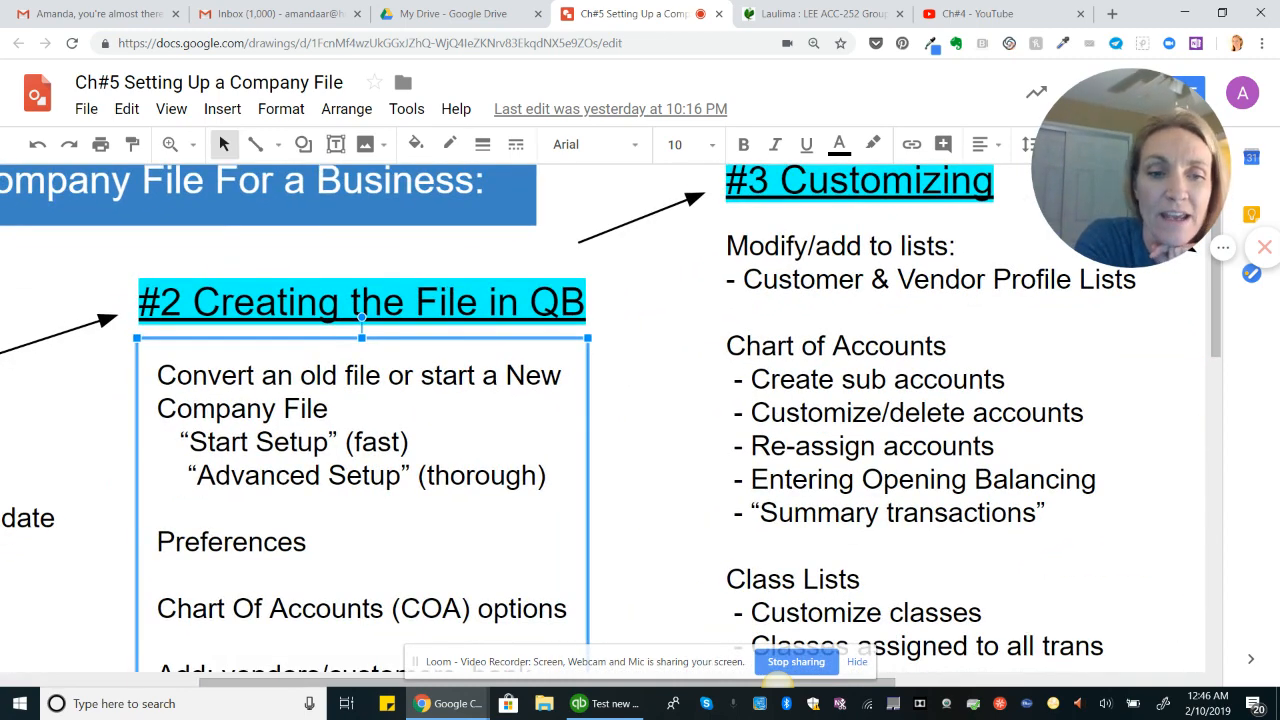
scroll(552, 416, right, 3)
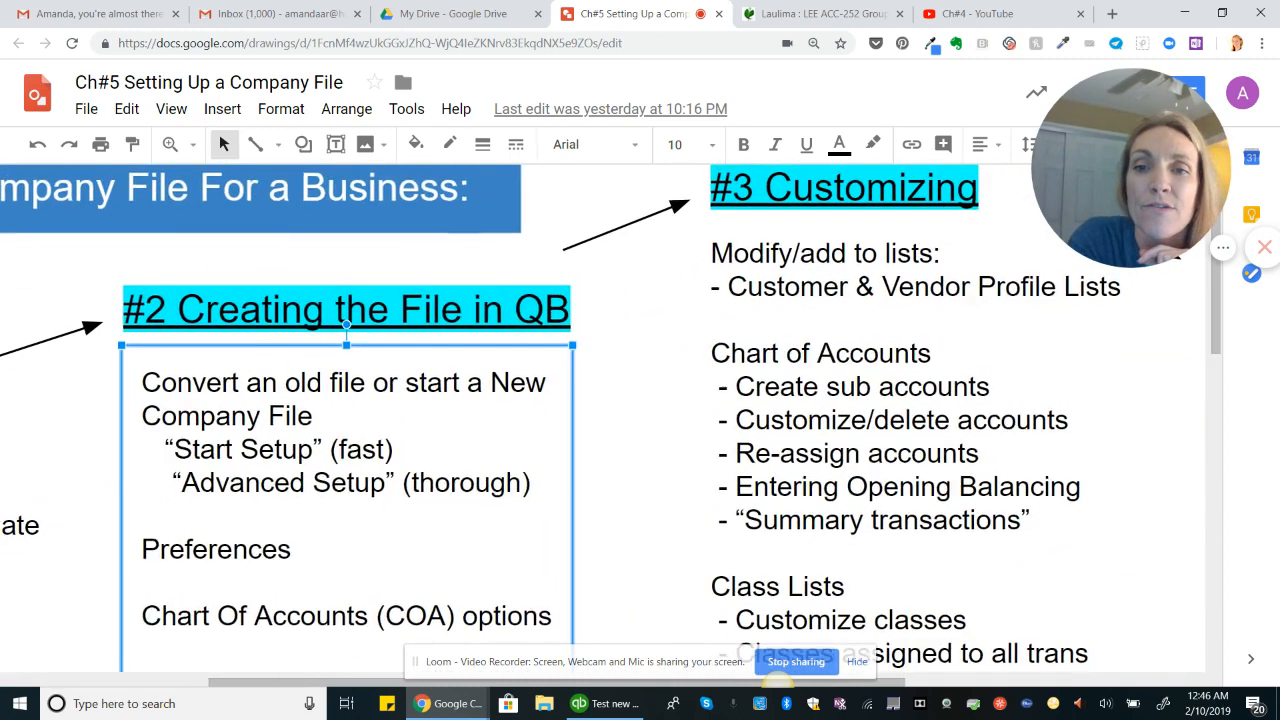
scroll(552, 416, up, 1)
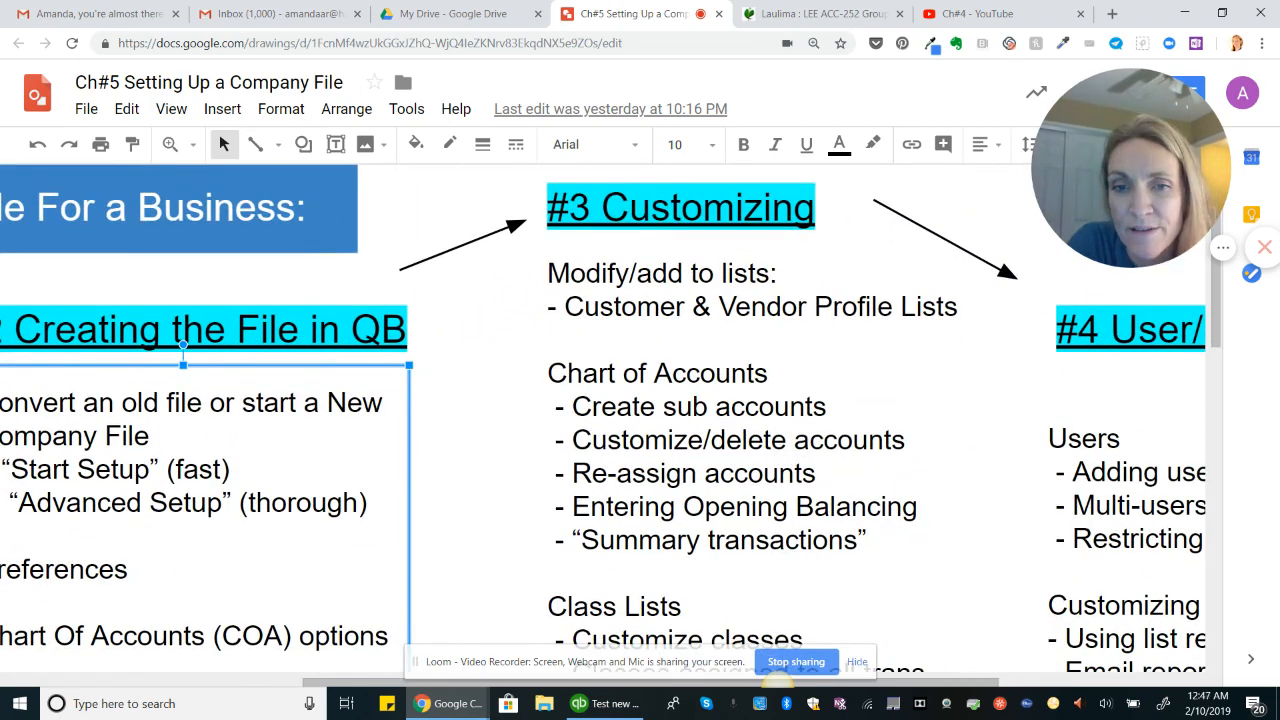
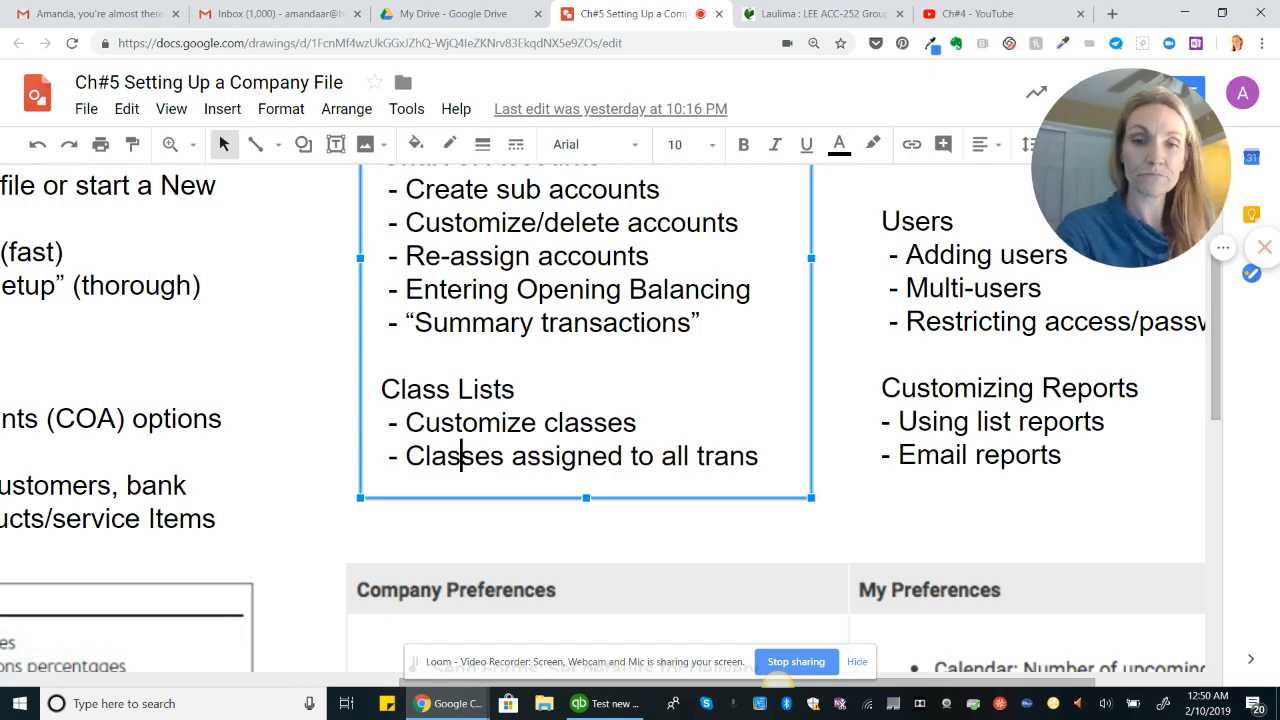
Step: Return to the EasyStep Interview, continue past the customizing introduction, and answer that the business sells services only
scroll(640, 400, down, 2)
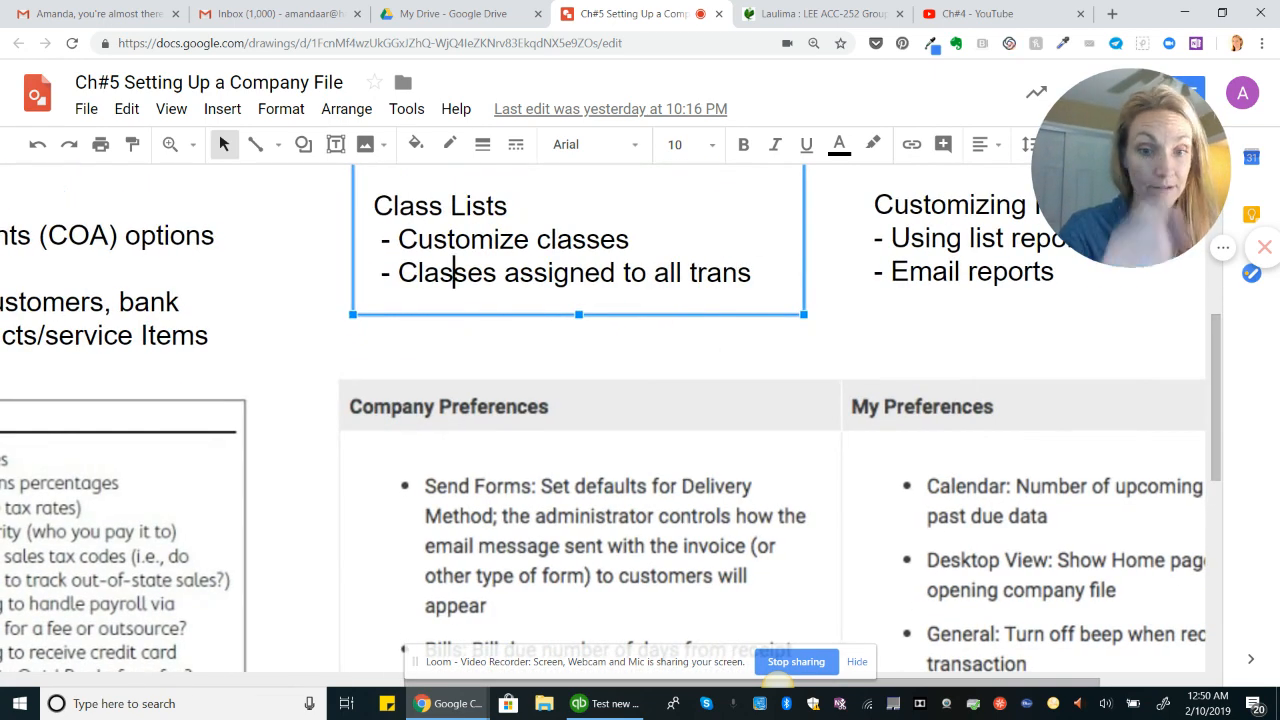
key(alt+Tab)
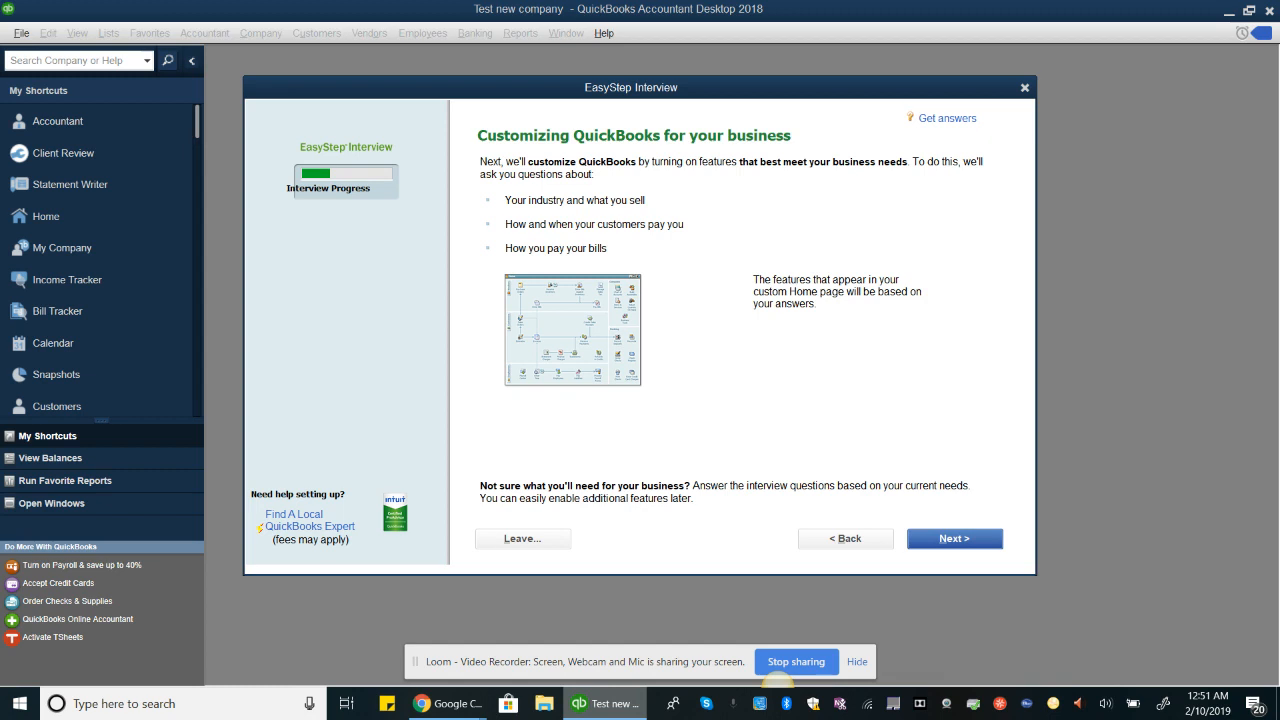
click(955, 539)
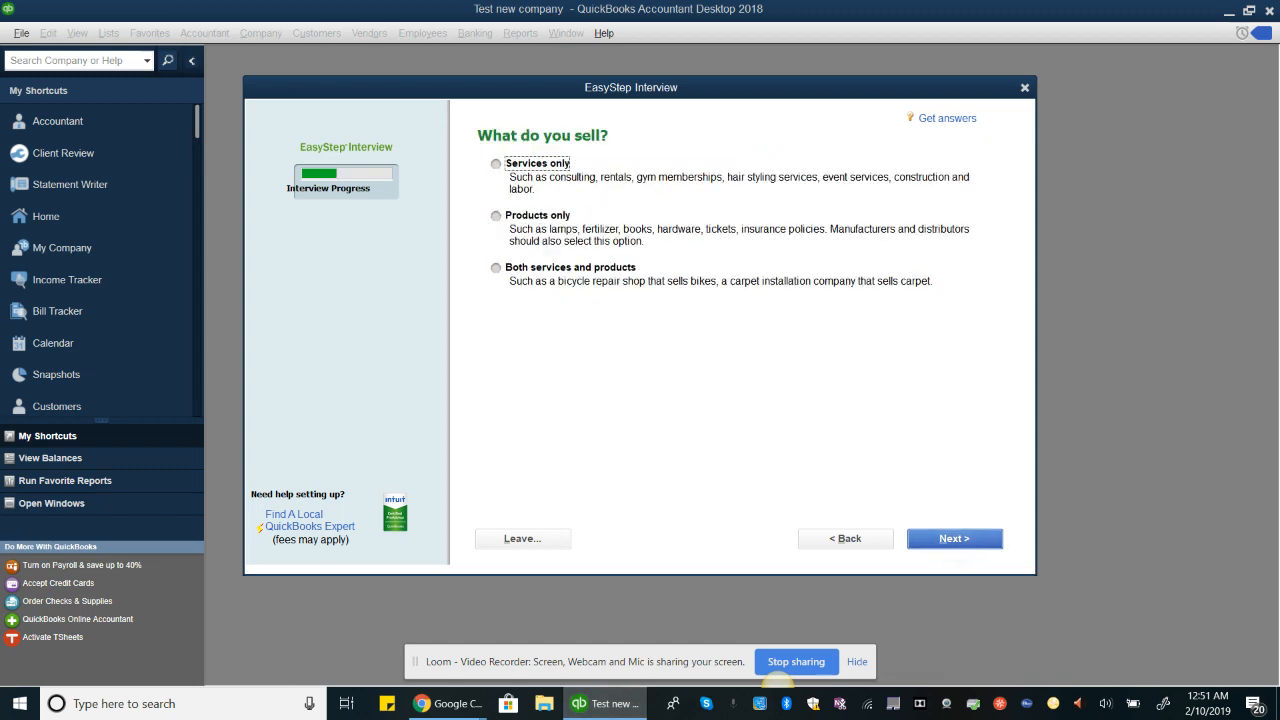
key(space)
key(Return)
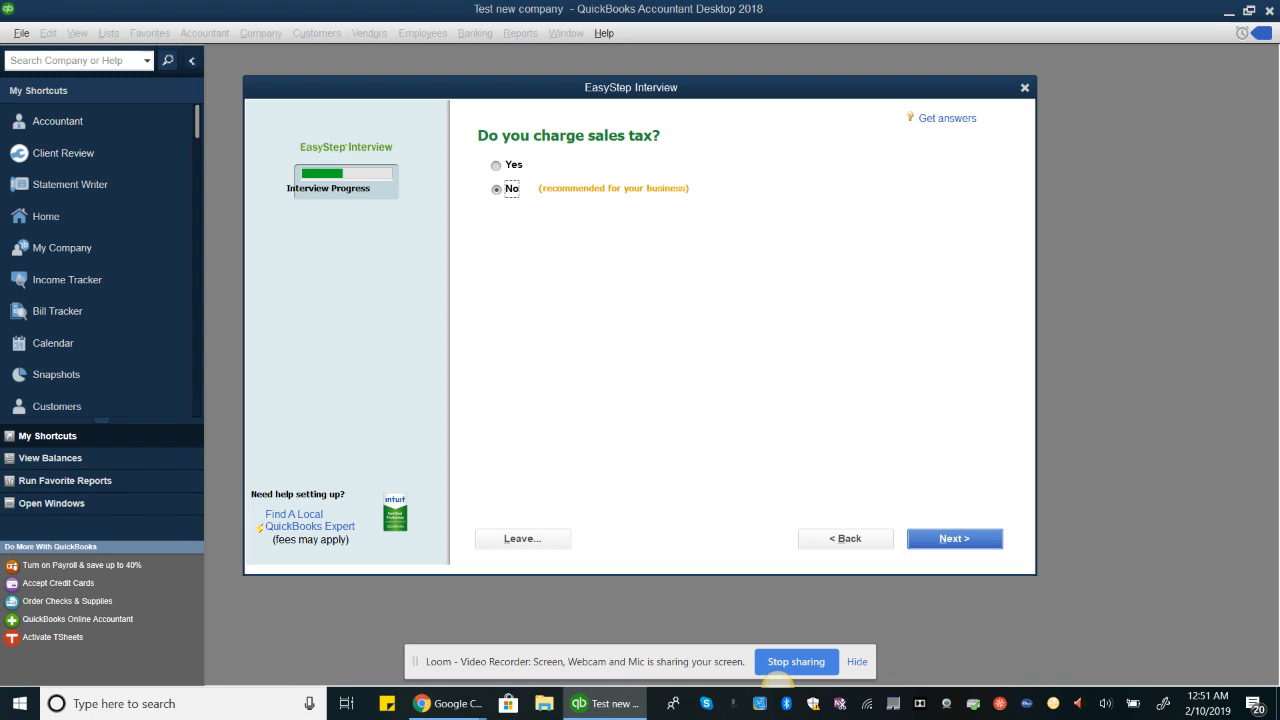
Step: Decline charging sales tax, creating estimates, and using billing statements in the interview
key(Return)
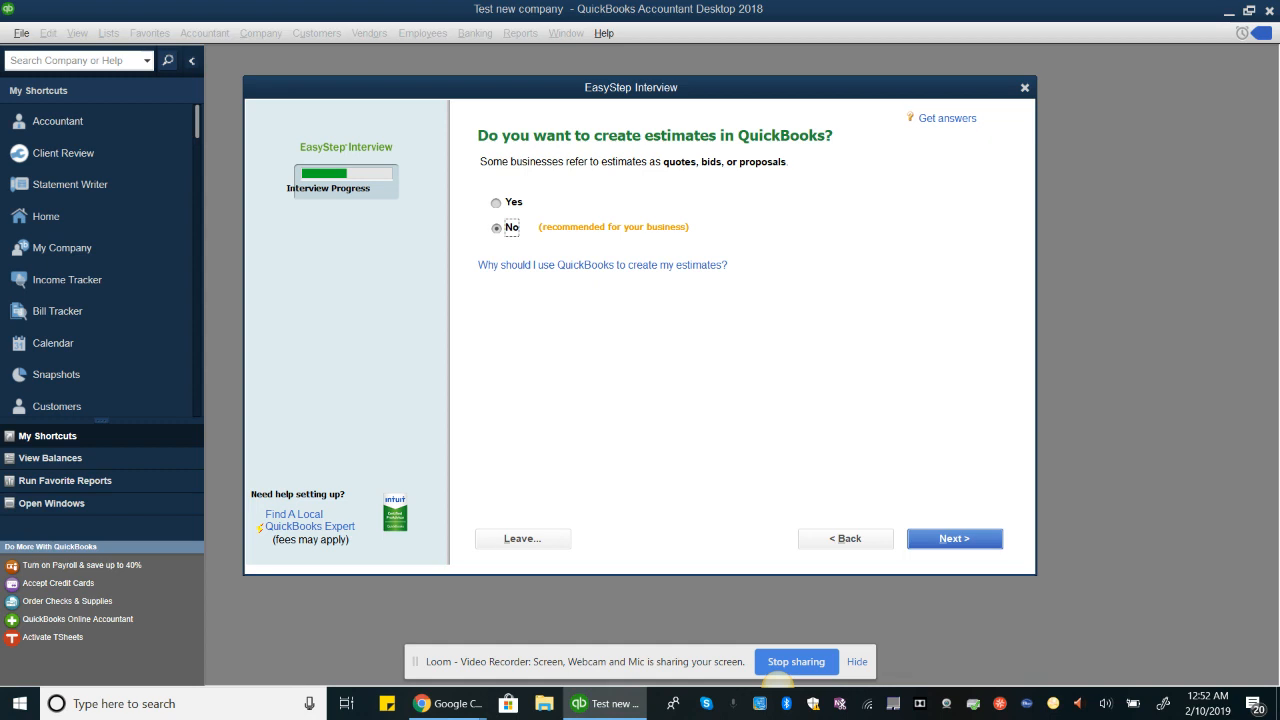
key(Return)
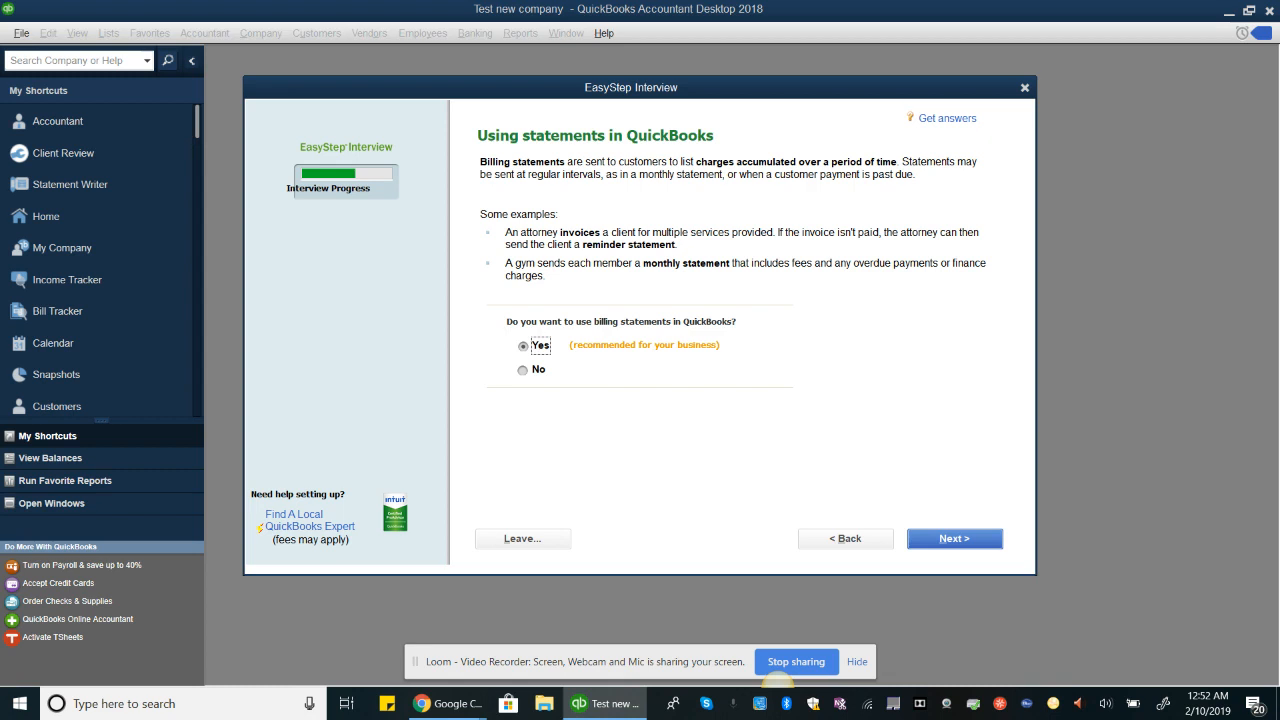
key(Down)
key(Return)
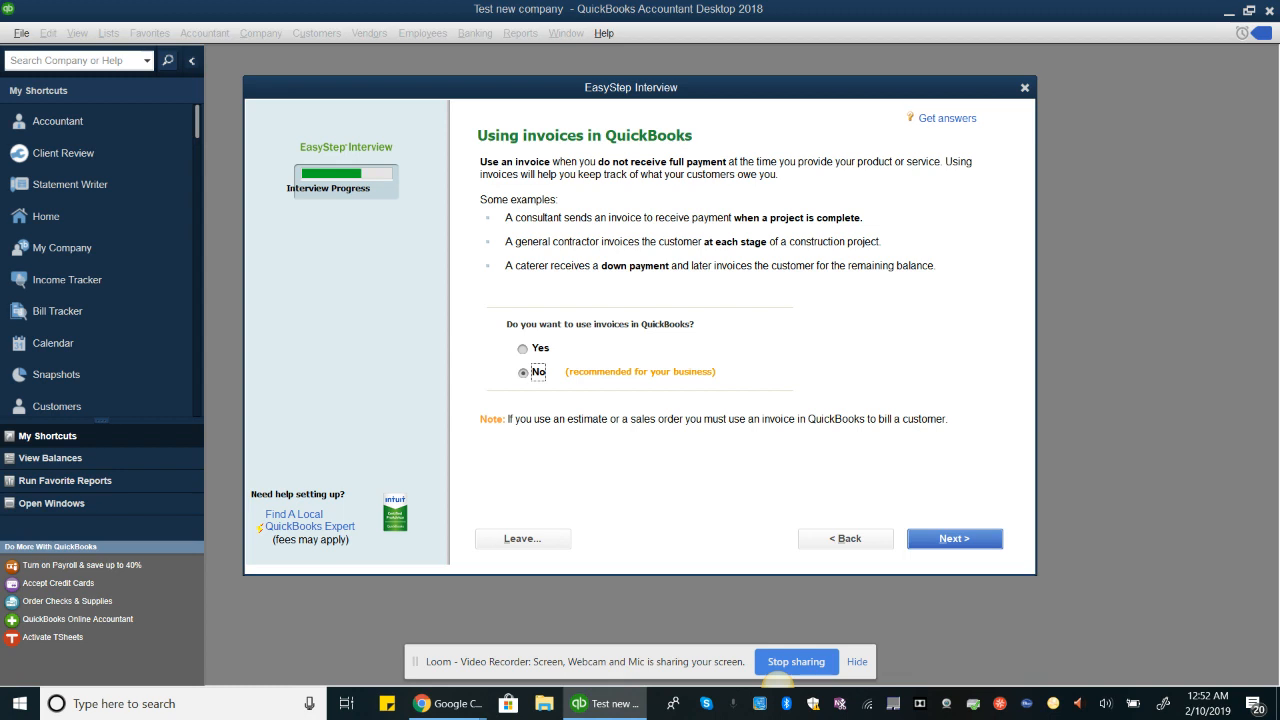
Step: Choose Yes to using invoices and keep No for progress invoicing
click(523, 349)
click(955, 539)
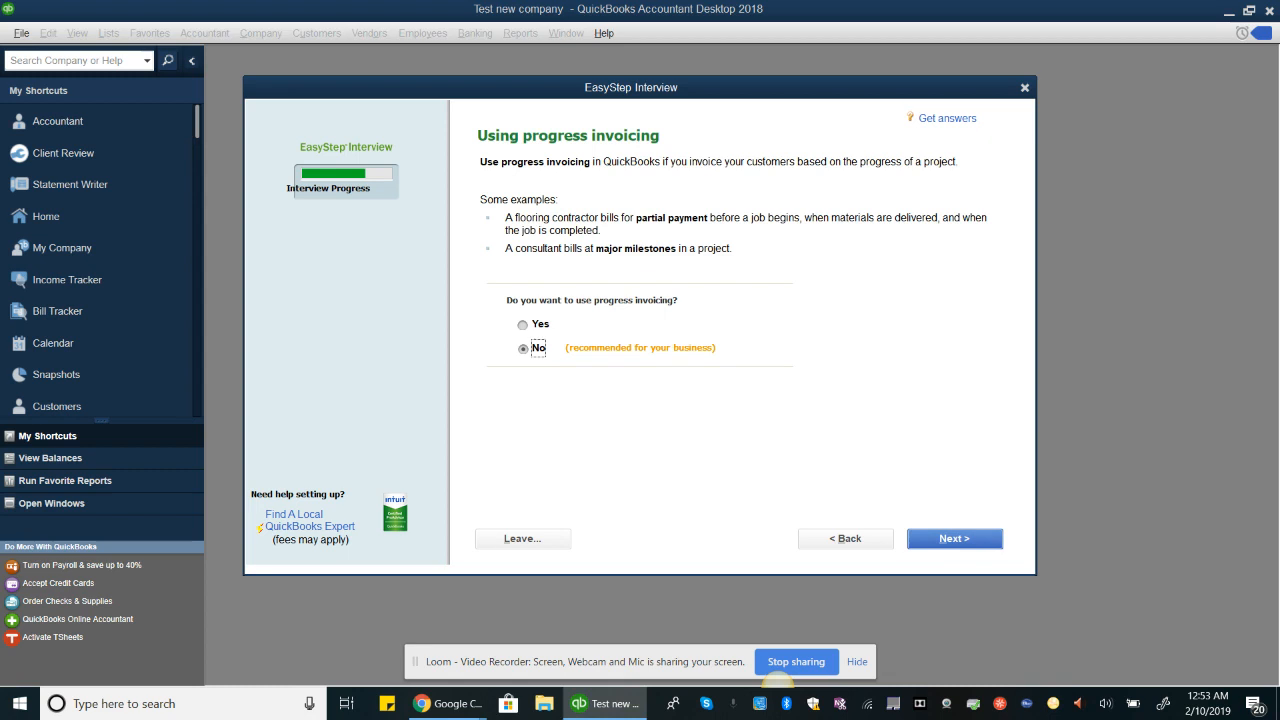
click(955, 539)
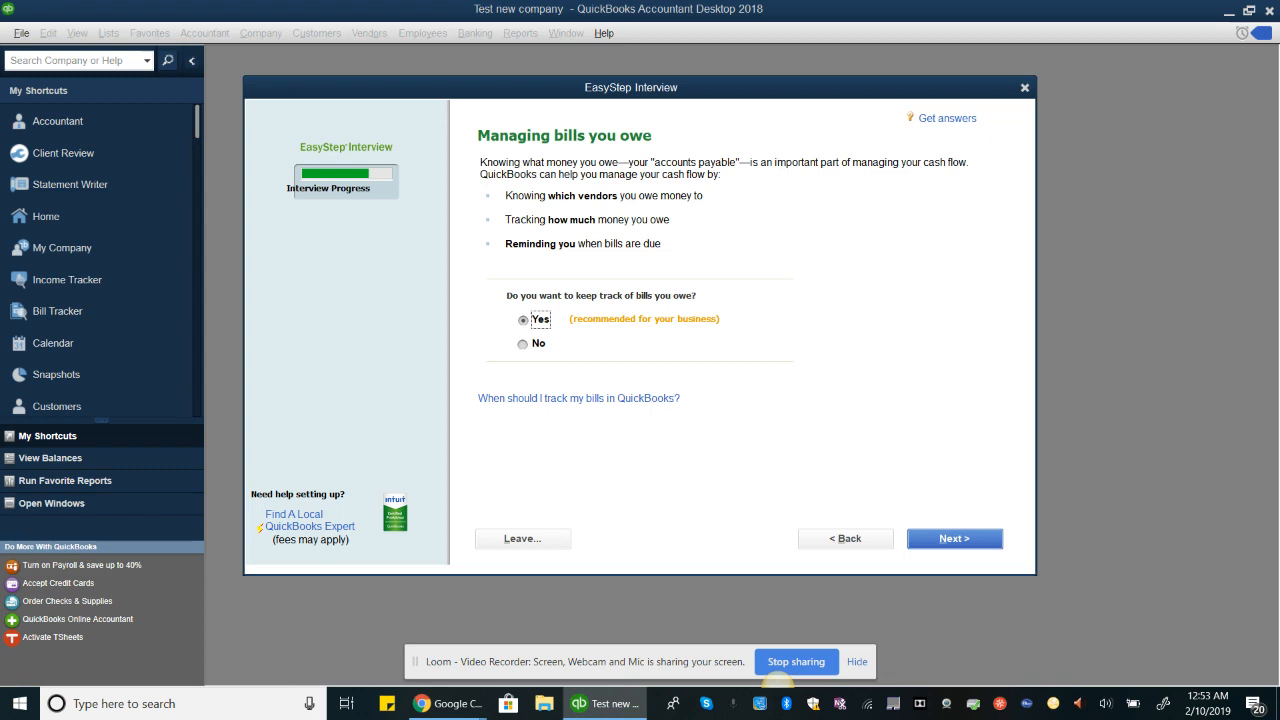
Step: Accept tracking bills you owe and tracking time, and keep No for having employees
key(Return)
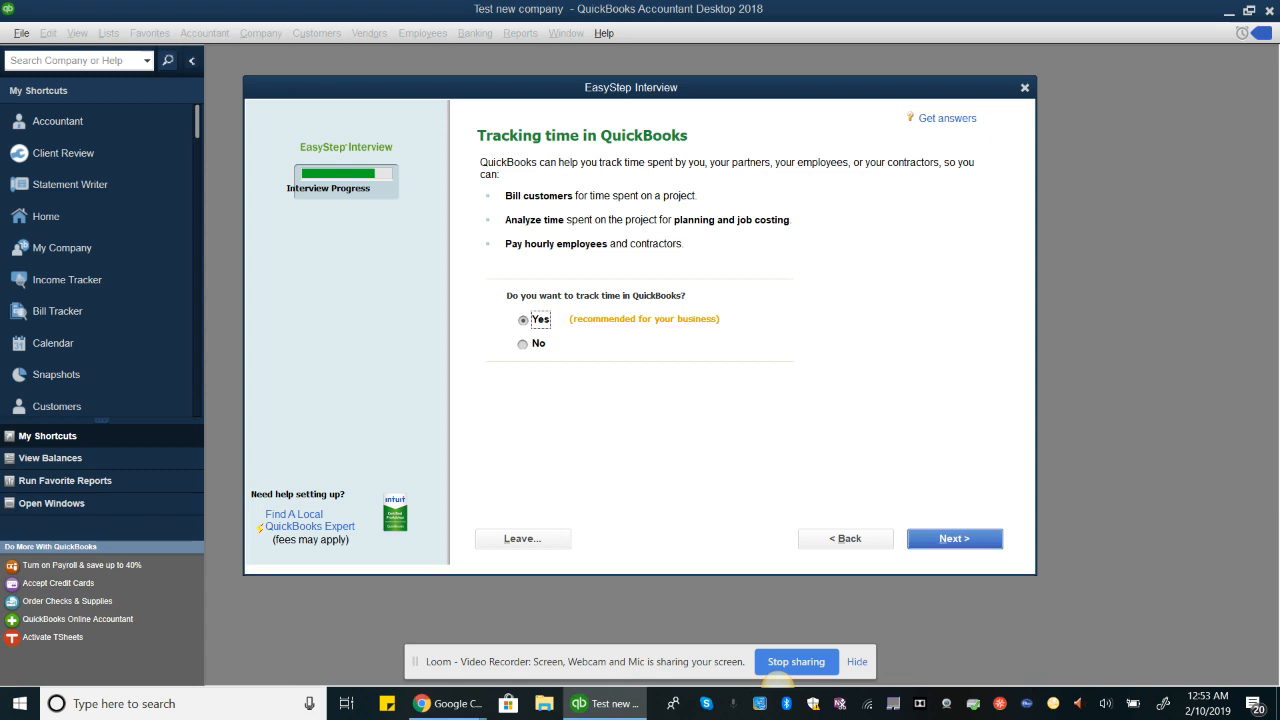
click(973, 532)
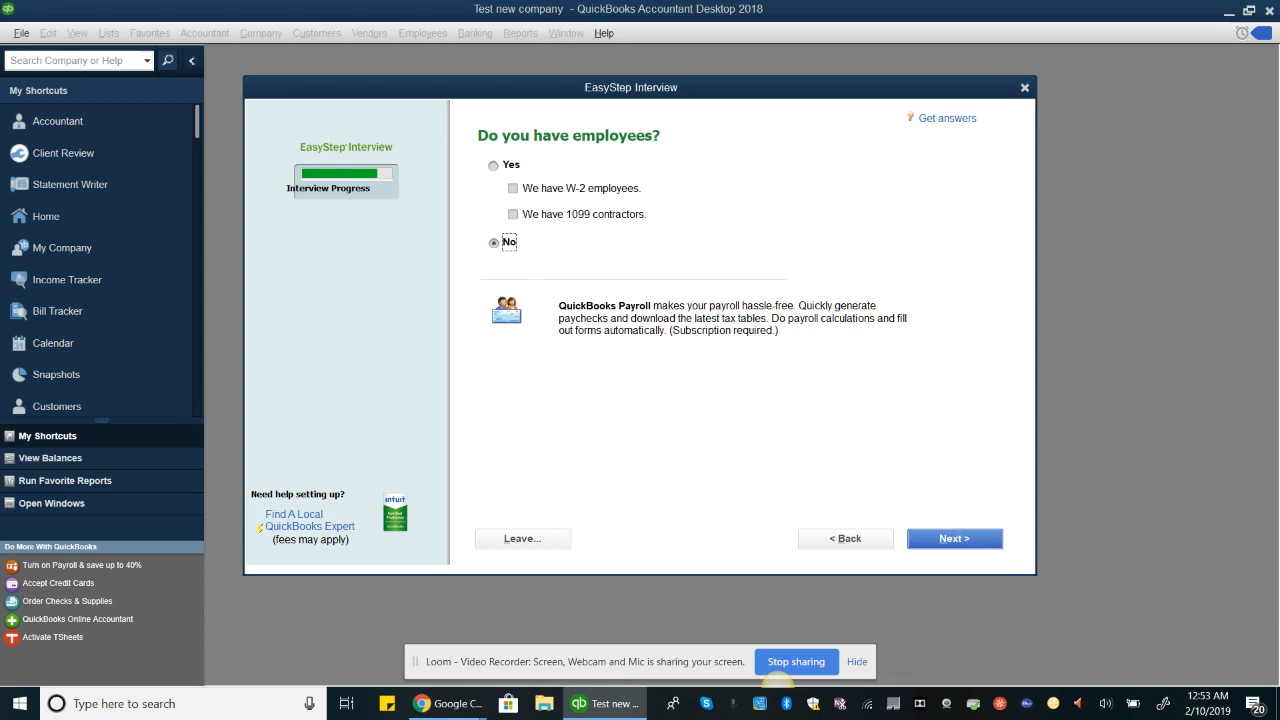
click(955, 540)
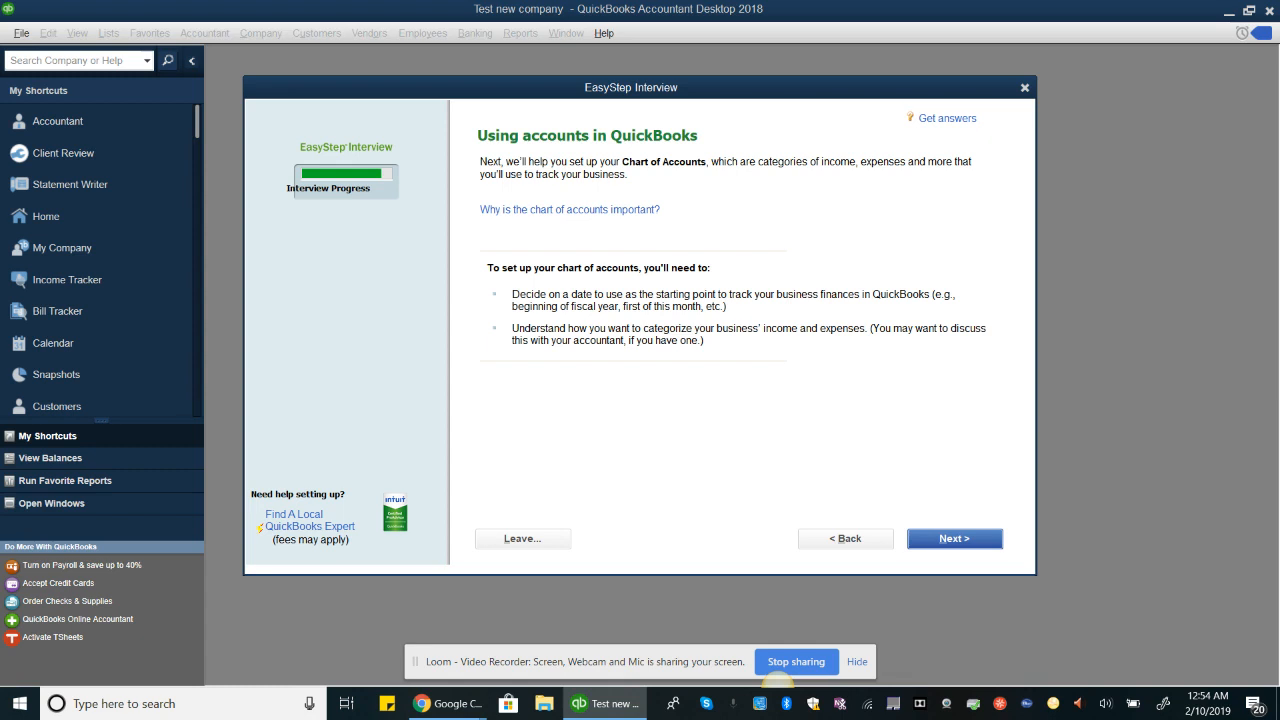
Step: Continue past the chart of accounts introduction and choose the beginning of this fiscal year, 01/01/2019, as the start date
click(955, 538)
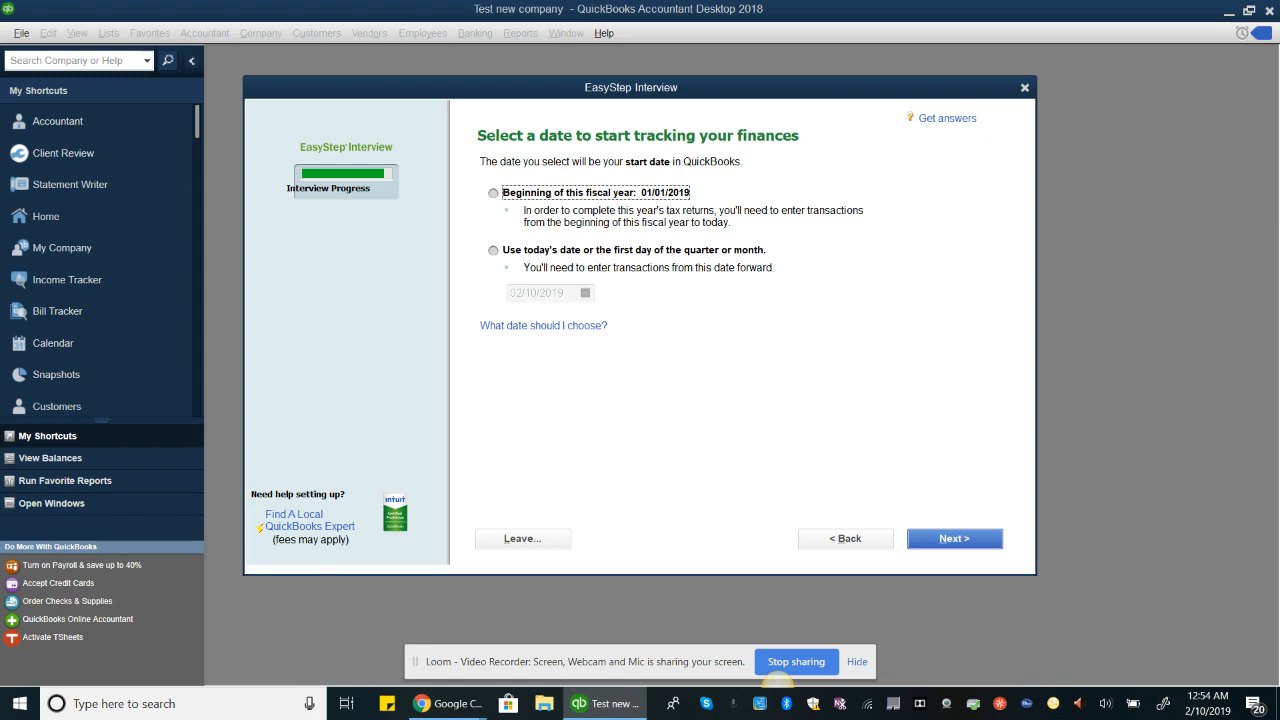
click(495, 193)
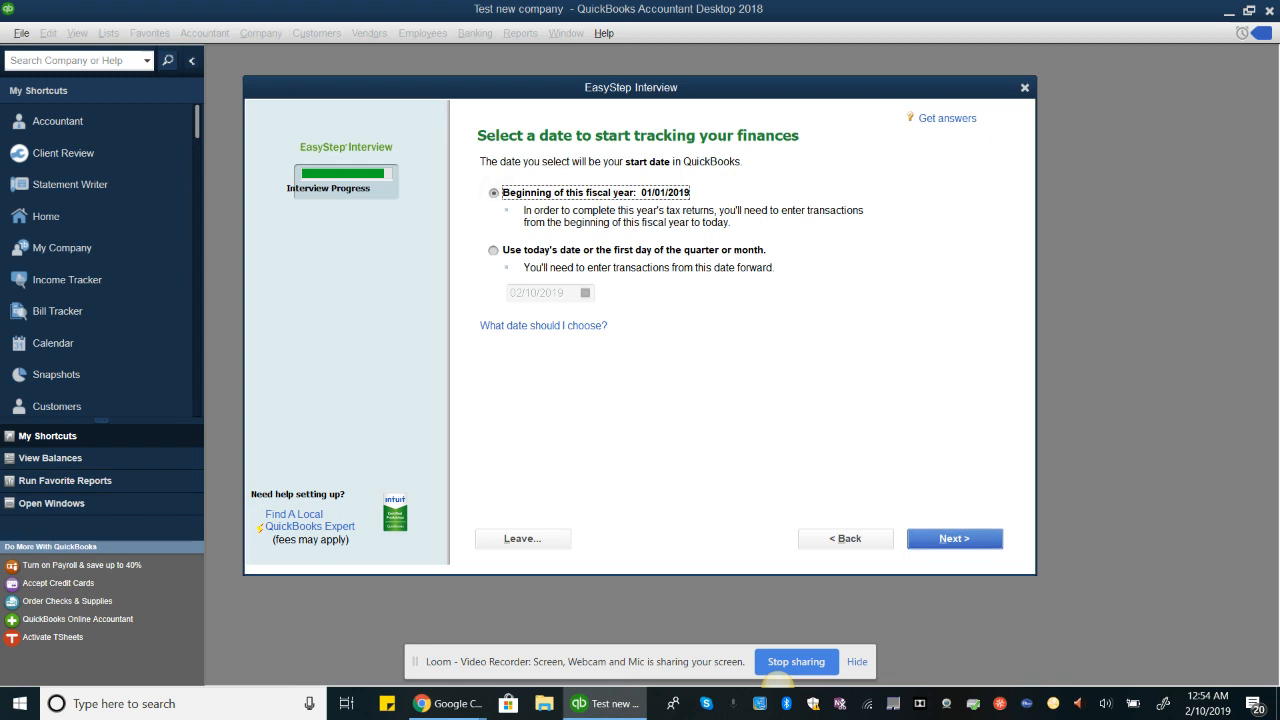